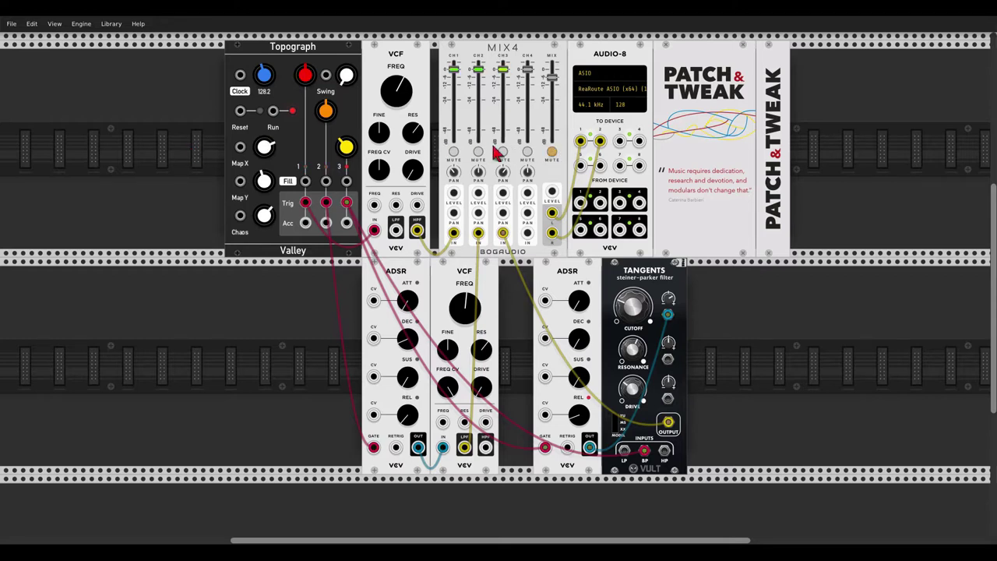
- Unmute the MIX4 master channel to audition the existing patch, and mute it again
{"action": "left_click", "coordinate": [550, 155]}
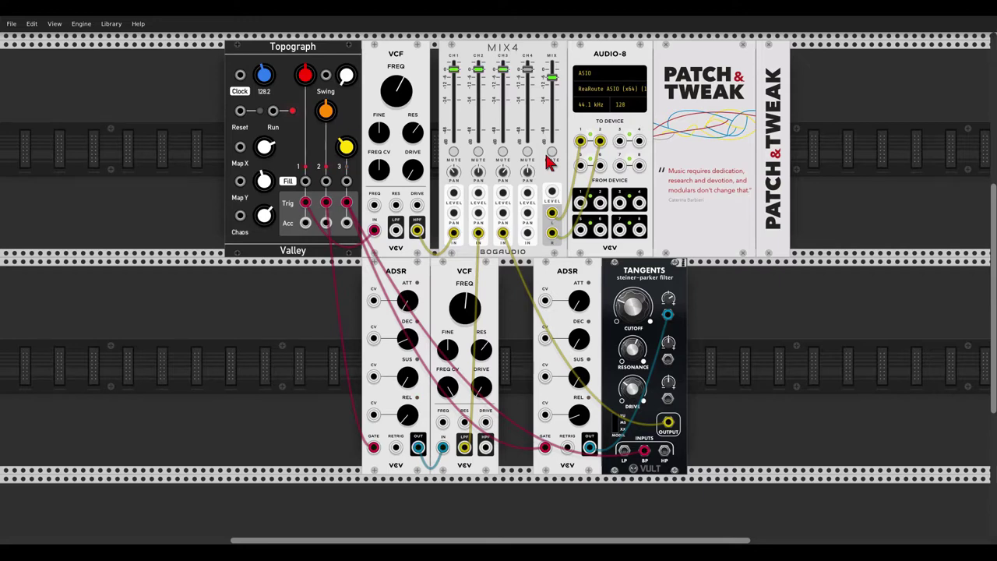
{"action": "left_click", "coordinate": [550, 155]}
- Add an 8 Step Trigger Sequencer from the module library directly beside the Topograph
{"action": "left_click_drag", "start_coordinate": [217, 95], "coordinate": [479, 118]}
{"action": "right_click", "coordinate": [420, 149]}
{"action": "type", "text": "tri"}
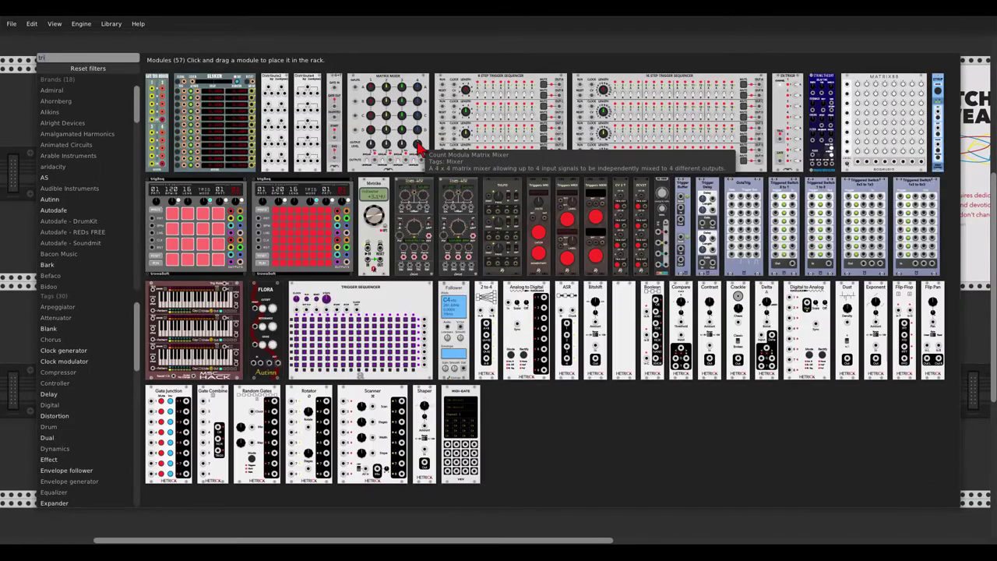
{"action": "left_click_drag", "start_coordinate": [483, 77], "coordinate": [433, 83]}
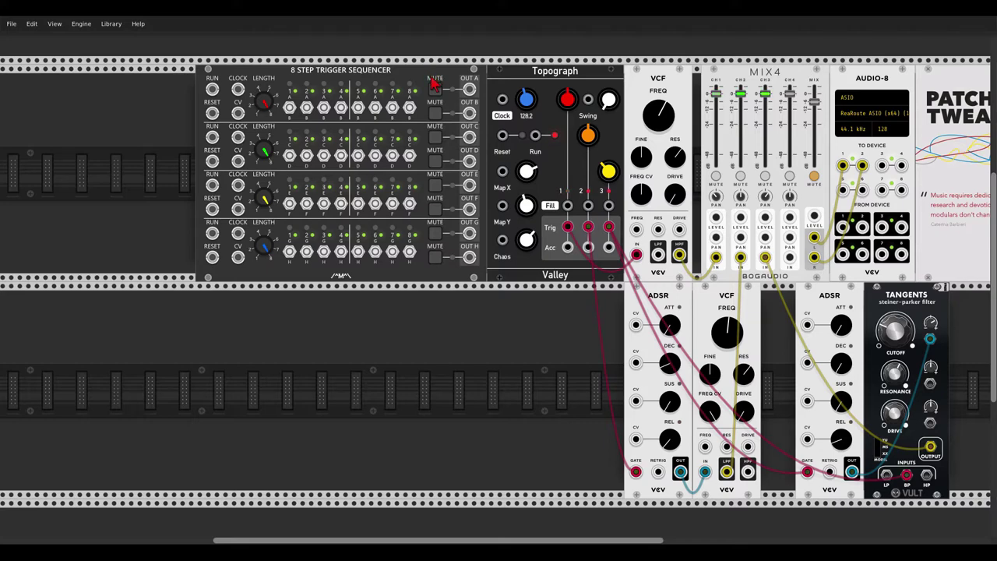
- Add a JW Clock beside the trigger sequencer, patched into its first CLOCK input and running at 375 BPM
{"action": "right_click", "coordinate": [176, 156]}
{"action": "type", "text": "jw"}
{"action": "left_click_drag", "start_coordinate": [816, 90], "coordinate": [286, 159]}
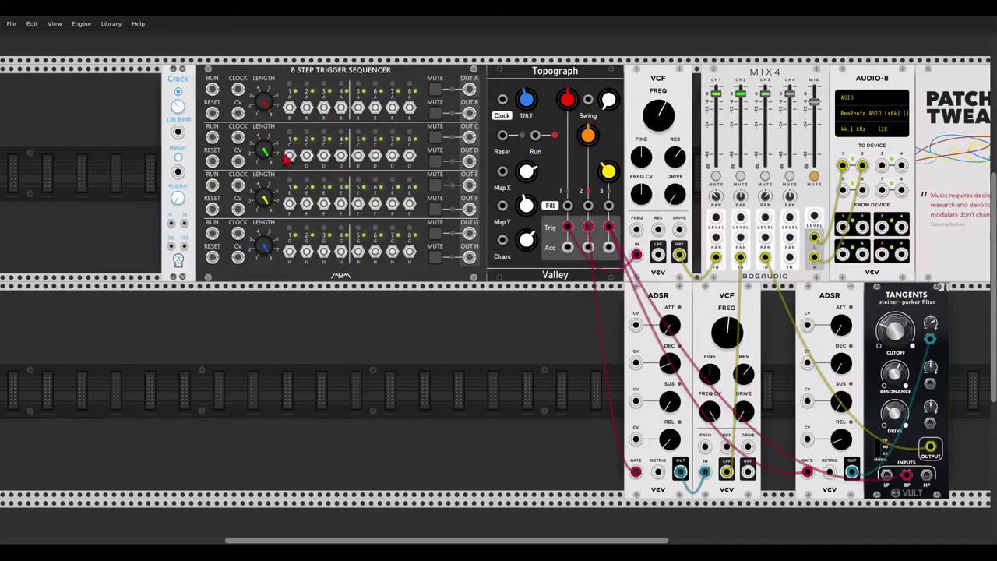
{"action": "left_click_drag", "start_coordinate": [178, 132], "coordinate": [237, 91]}
{"action": "left_click_drag", "start_coordinate": [177, 106], "coordinate": [178, 86]}
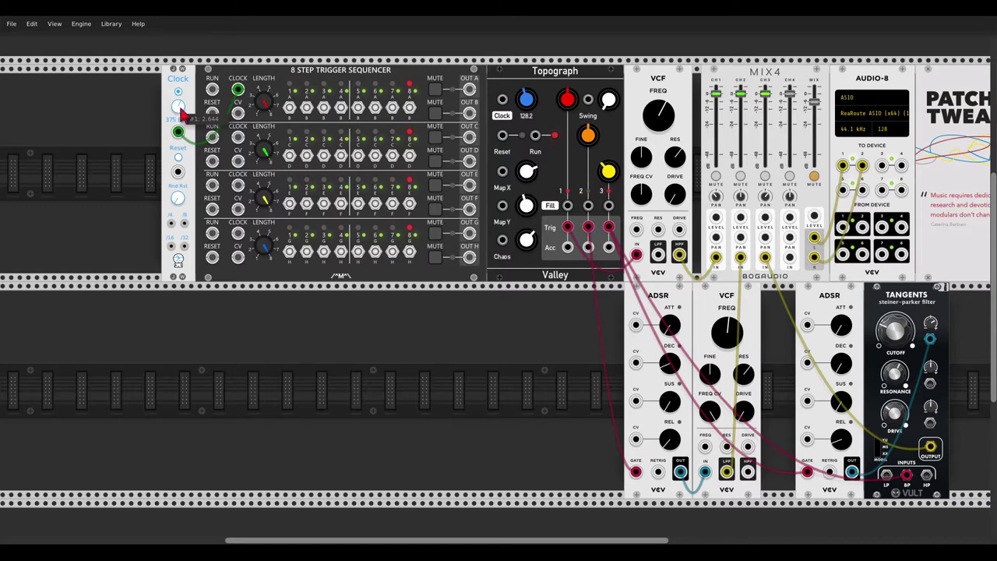
- Set the trigger sequencer's channel 1 length to 7 and channel 2 length to 5
{"action": "mouse_move", "coordinate": [264, 103]}
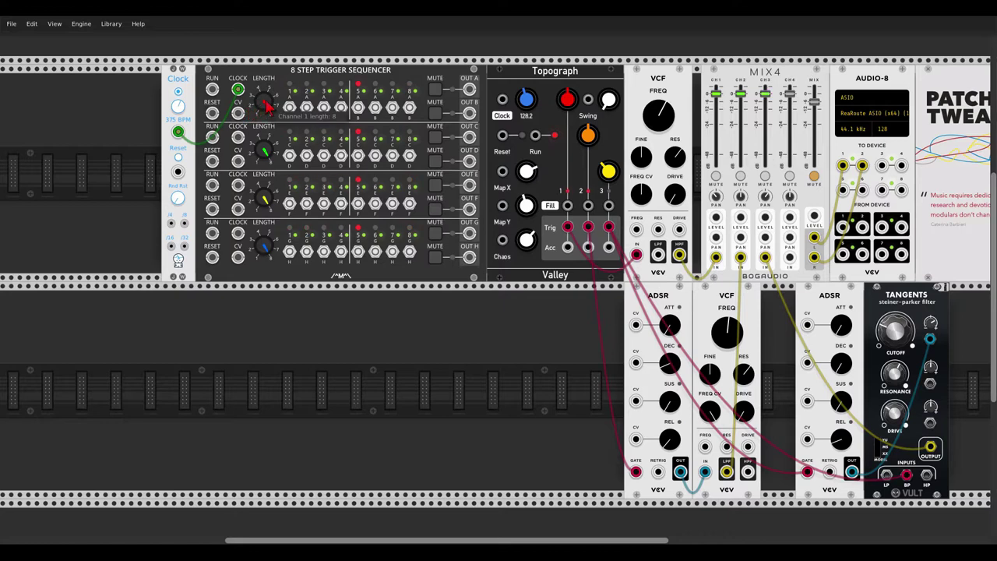
{"action": "left_click_drag", "start_coordinate": [267, 105], "coordinate": [267, 106]}
{"action": "mouse_move", "coordinate": [267, 151]}
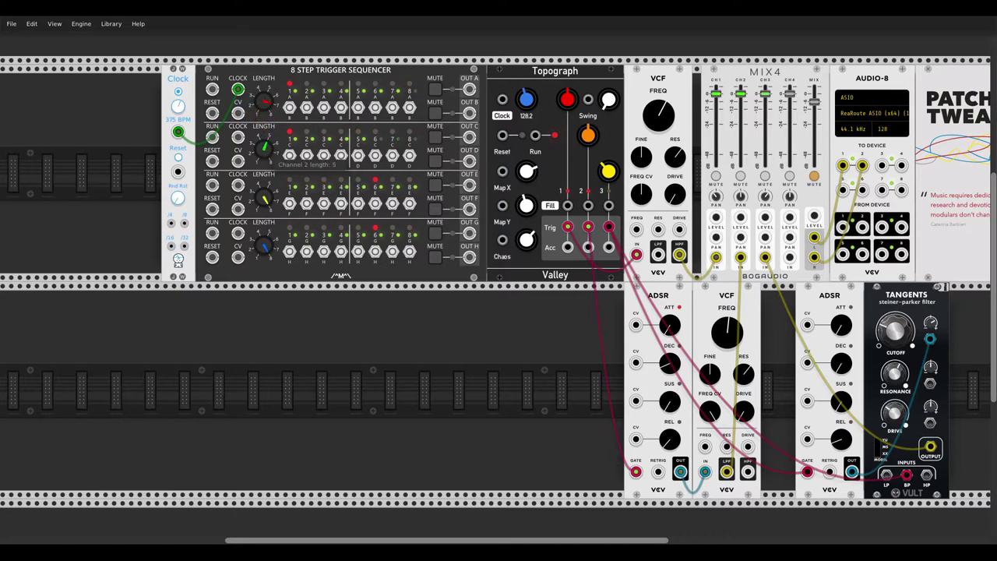
- Program a trigger pattern for output A within the first four steps of sequencer channel 1
{"action": "mouse_move", "coordinate": [300, 110]}
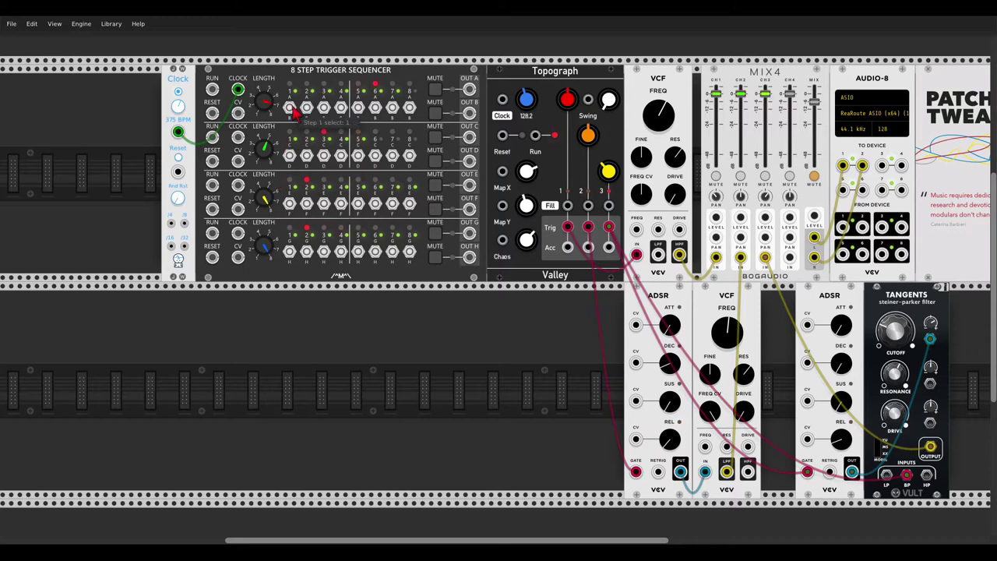
{"action": "left_click", "coordinate": [290, 109]}
{"action": "left_click", "coordinate": [306, 108]}
{"action": "left_click", "coordinate": [324, 108]}
{"action": "left_click", "coordinate": [341, 109]}
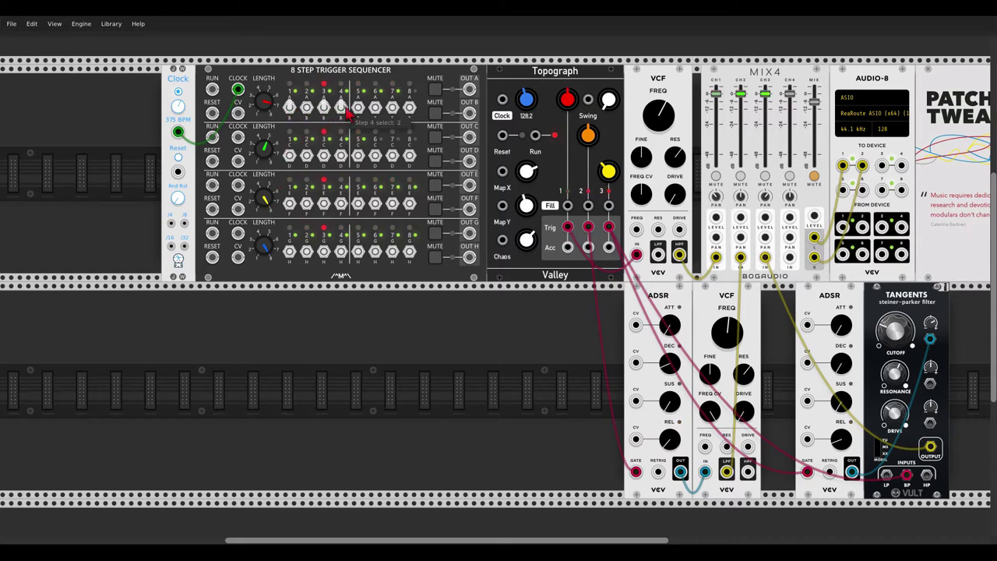
- Program a trigger pattern for output C on the steps of sequencer channel 2
{"action": "left_click", "coordinate": [289, 155]}
{"action": "left_click", "coordinate": [306, 155]}
{"action": "left_click", "coordinate": [324, 155]}
{"action": "left_click", "coordinate": [341, 156]}
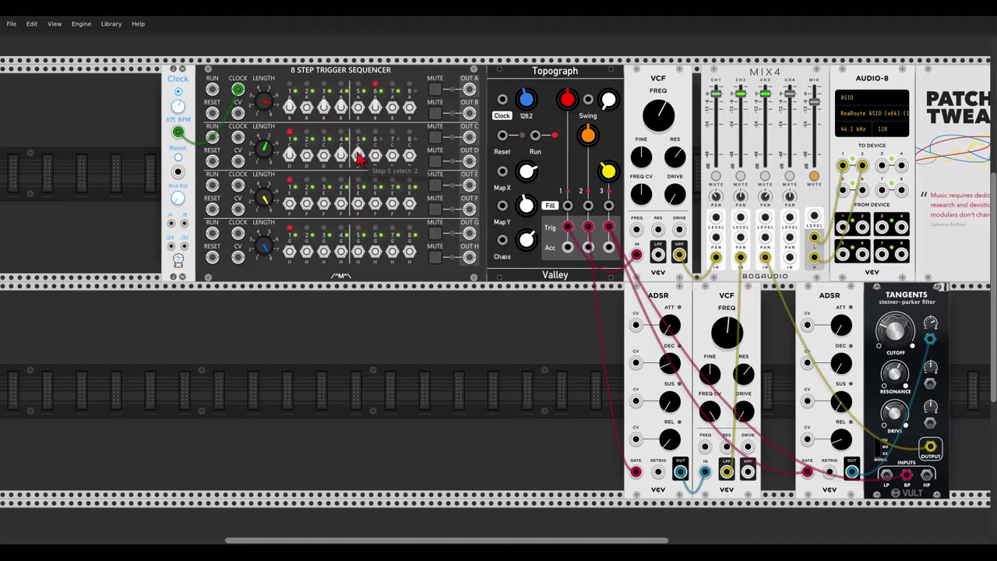
{"action": "left_click", "coordinate": [341, 155]}
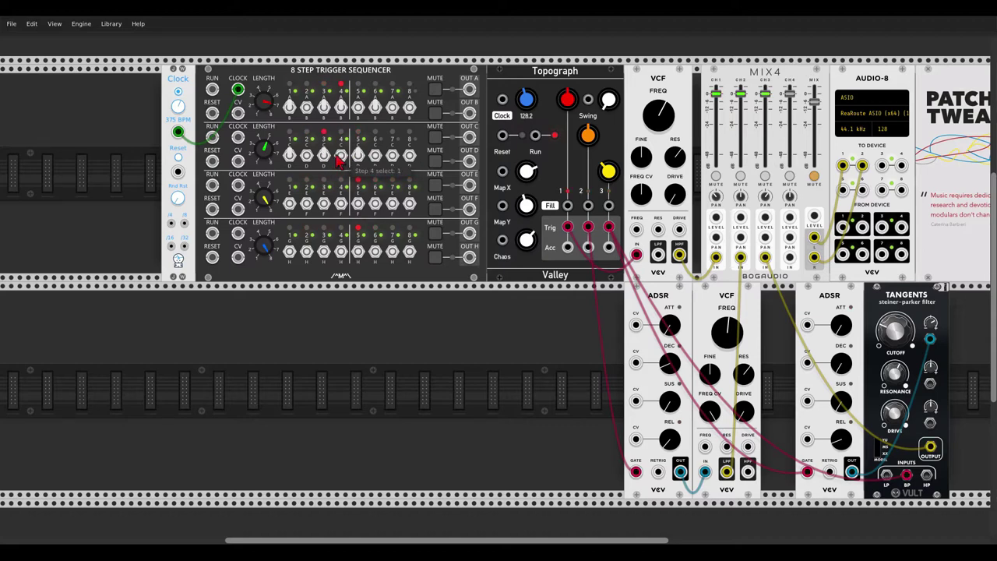
{"action": "left_click", "coordinate": [341, 156]}
{"action": "left_click", "coordinate": [341, 155]}
- Program a trigger pattern for output E across steps 1 to 7 of sequencer channel 3
{"action": "left_click", "coordinate": [289, 202]}
{"action": "left_click", "coordinate": [306, 202]}
{"action": "left_click", "coordinate": [323, 203]}
{"action": "left_click", "coordinate": [341, 203]}
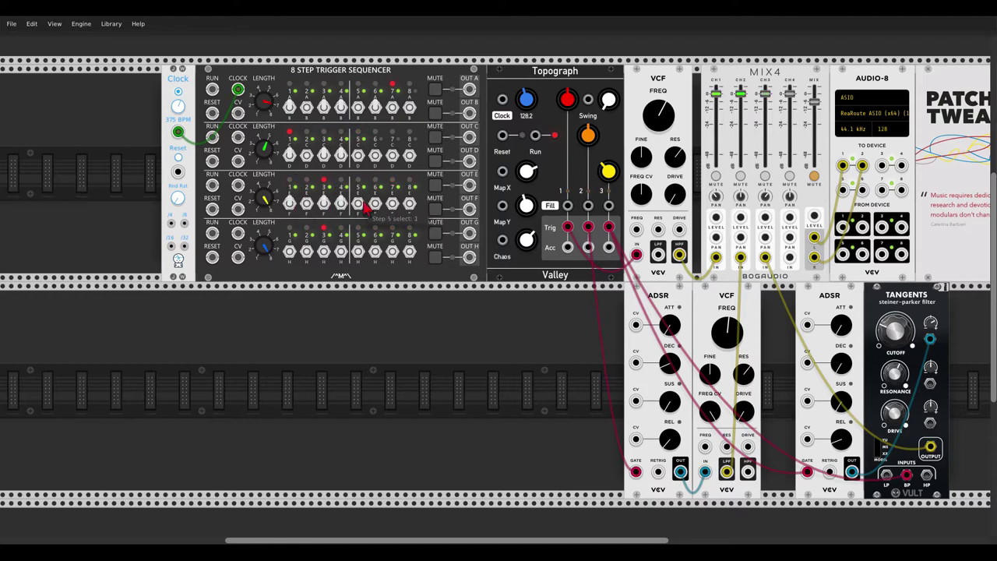
{"action": "left_click", "coordinate": [363, 204]}
{"action": "left_click", "coordinate": [377, 206]}
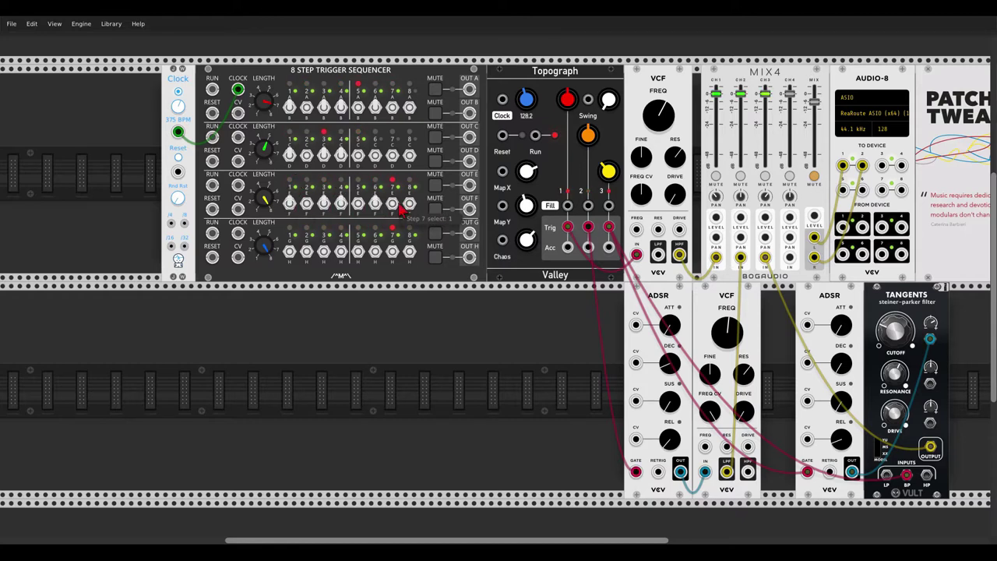
{"action": "left_click", "coordinate": [394, 205]}
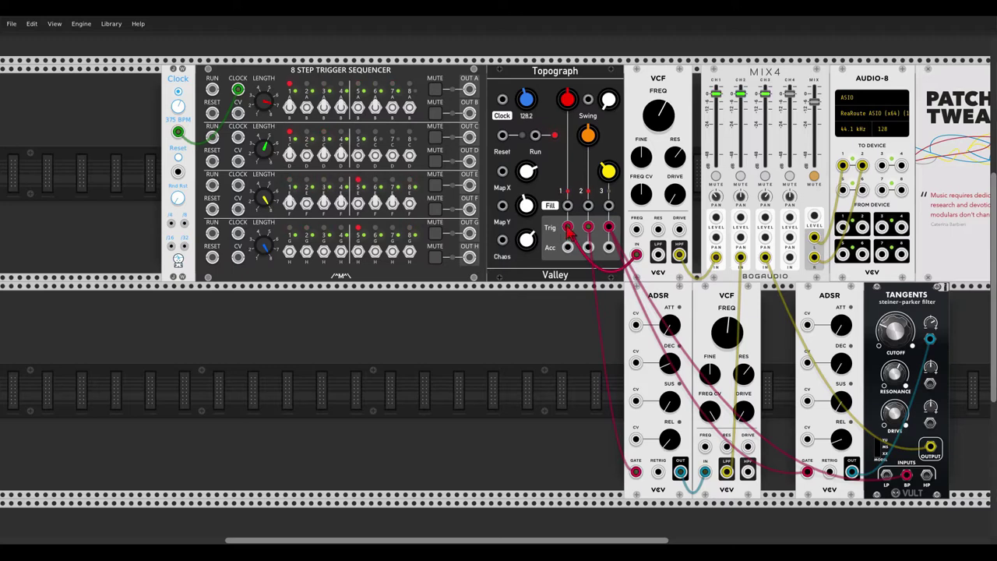
- Move the Topograph's trigger cables to the trigger sequencer's outputs A, C and E
{"action": "left_click_drag", "start_coordinate": [567, 226], "coordinate": [470, 137]}
{"action": "left_click_drag", "start_coordinate": [609, 230], "coordinate": [470, 184]}
{"action": "left_click_drag", "start_coordinate": [609, 229], "coordinate": [469, 185]}
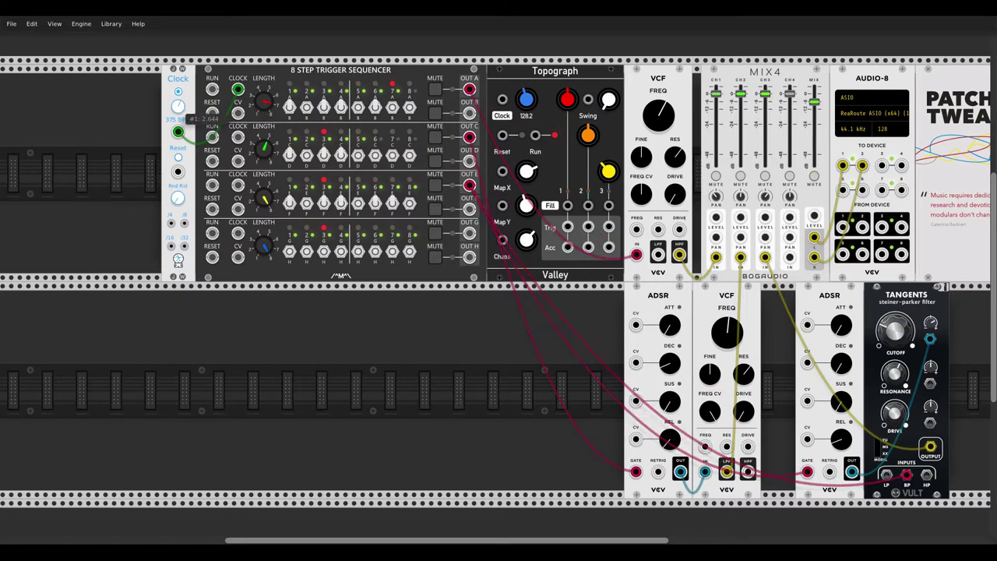
- Set the clock tempo to 481 BPM and delete the unused Topograph module
{"action": "left_click_drag", "start_coordinate": [179, 106], "coordinate": [179, 100]}
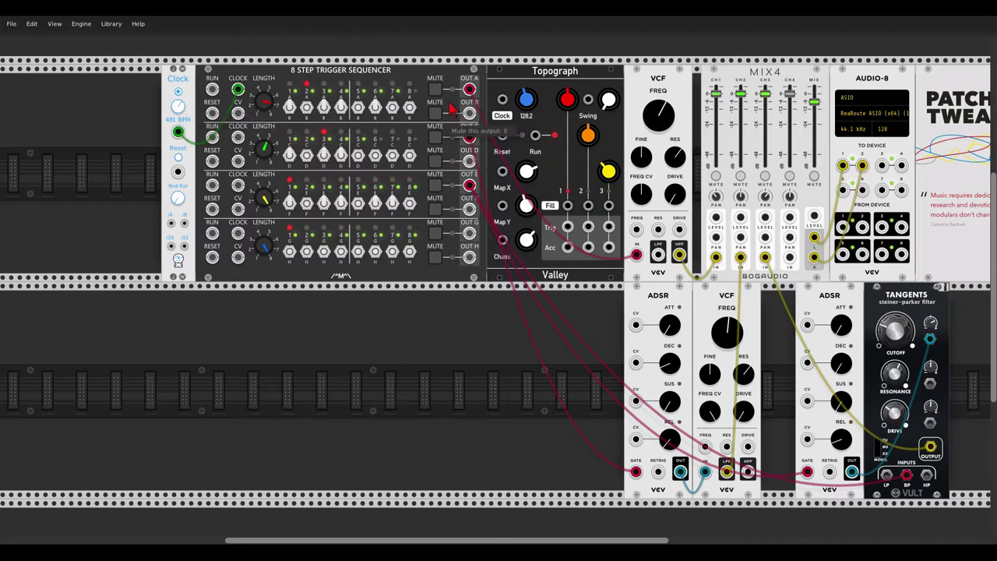
{"action": "right_click", "coordinate": [548, 87]}
{"action": "left_click", "coordinate": [558, 173]}
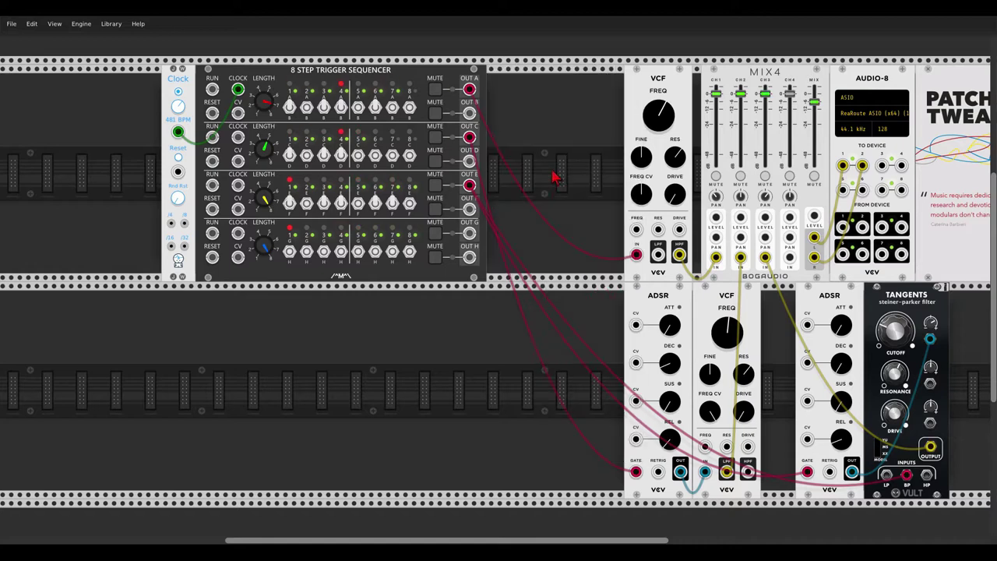
- Reset the FREQ knobs of both VCF modules to their default value
{"action": "scroll", "coordinate": [522, 181], "scroll_direction": "right", "scroll_amount": 2}
{"action": "scroll", "coordinate": [522, 181], "scroll_direction": "down", "scroll_amount": 1}
{"action": "scroll", "coordinate": [522, 181], "scroll_direction": "right", "scroll_amount": 1}
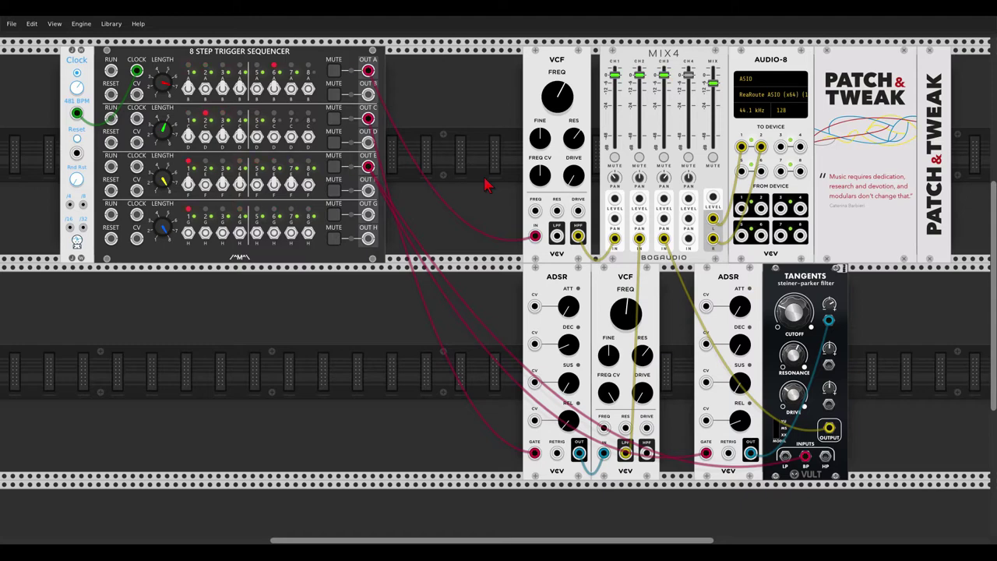
{"action": "double_click", "coordinate": [561, 96]}
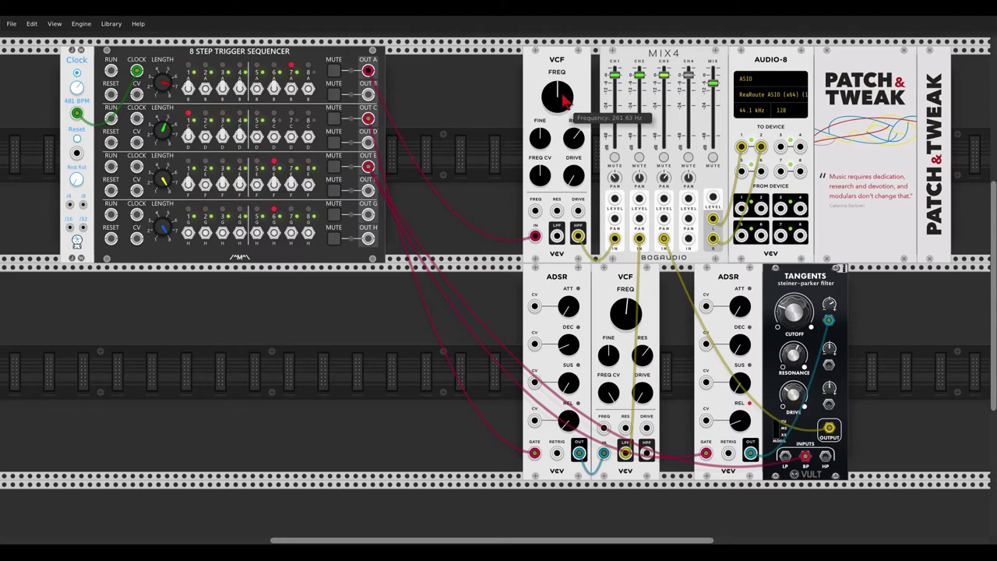
{"action": "double_click", "coordinate": [626, 316]}
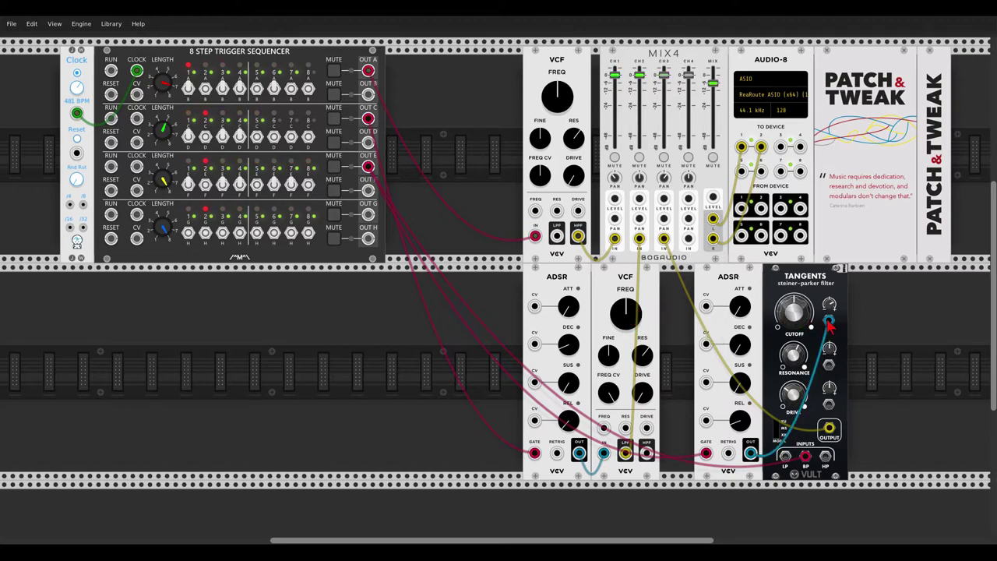
- Unplug the envelope from the Tangents filter, delete the ADSR beside it, and shift the filter closer to the lower VCF
{"action": "left_click_drag", "start_coordinate": [829, 319], "coordinate": [785, 311]}
{"action": "right_click", "coordinate": [727, 285]}
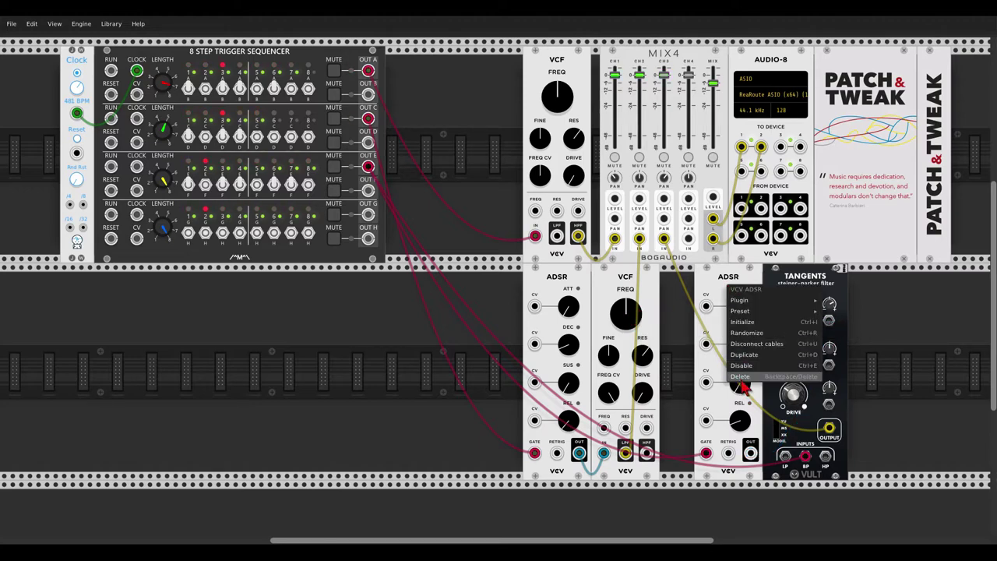
{"action": "left_click", "coordinate": [744, 389]}
{"action": "left_click_drag", "start_coordinate": [809, 287], "coordinate": [757, 287]}
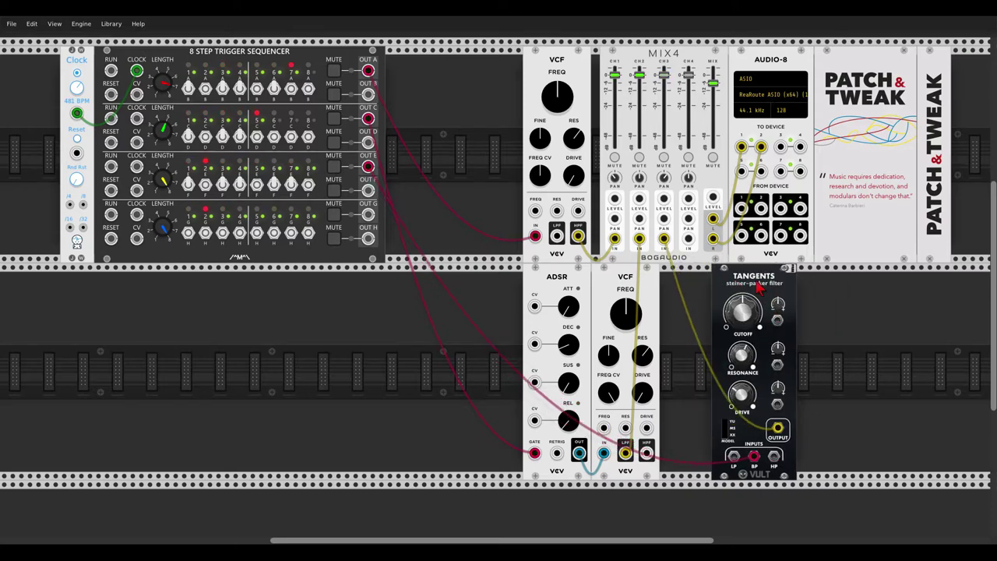
- Add a Bogaudio ADDR-SEQ, duplicate it twice, and line up the three copies below the trigger sequencer
{"action": "right_click", "coordinate": [450, 331]}
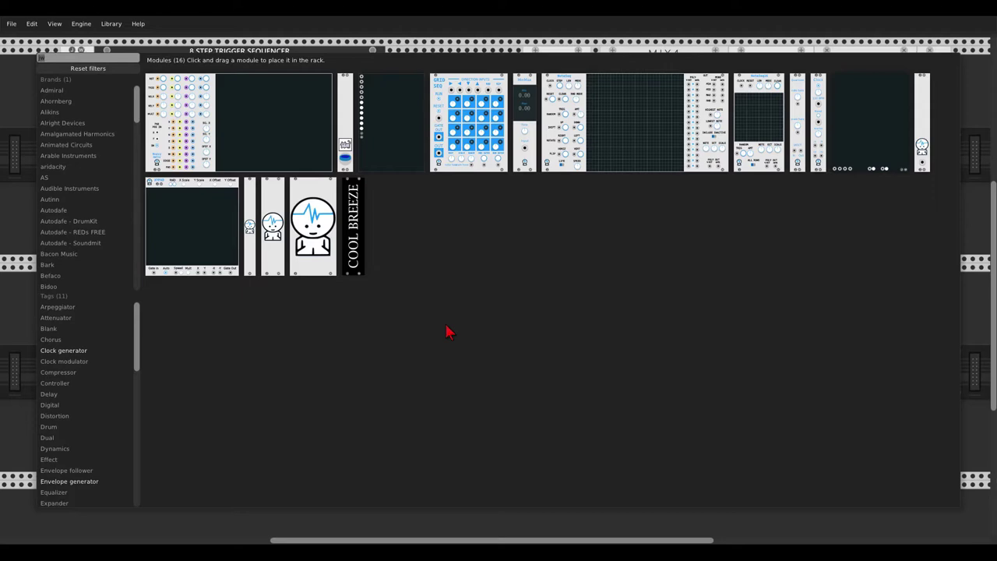
{"action": "type", "text": "addr"}
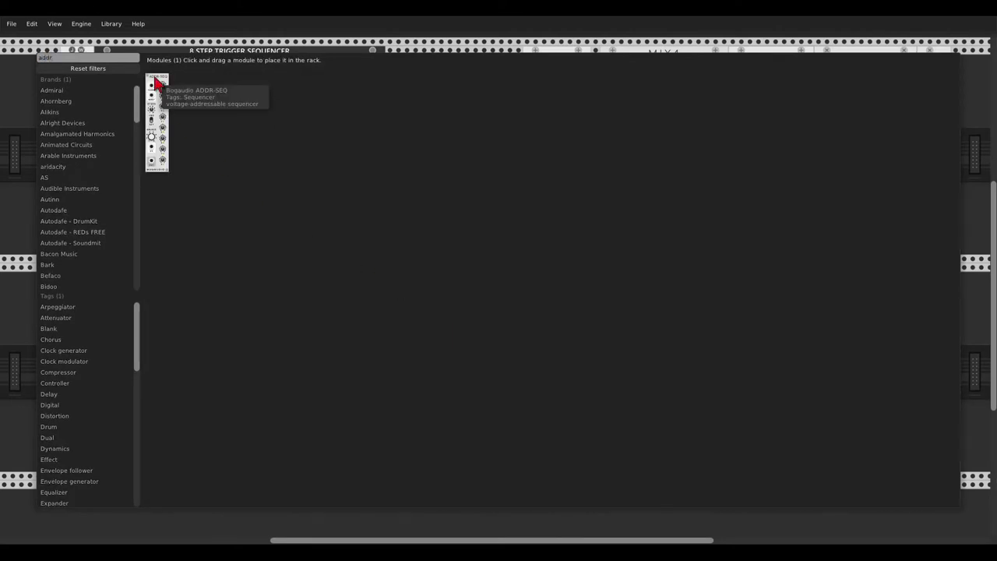
{"action": "left_click", "coordinate": [156, 81]}
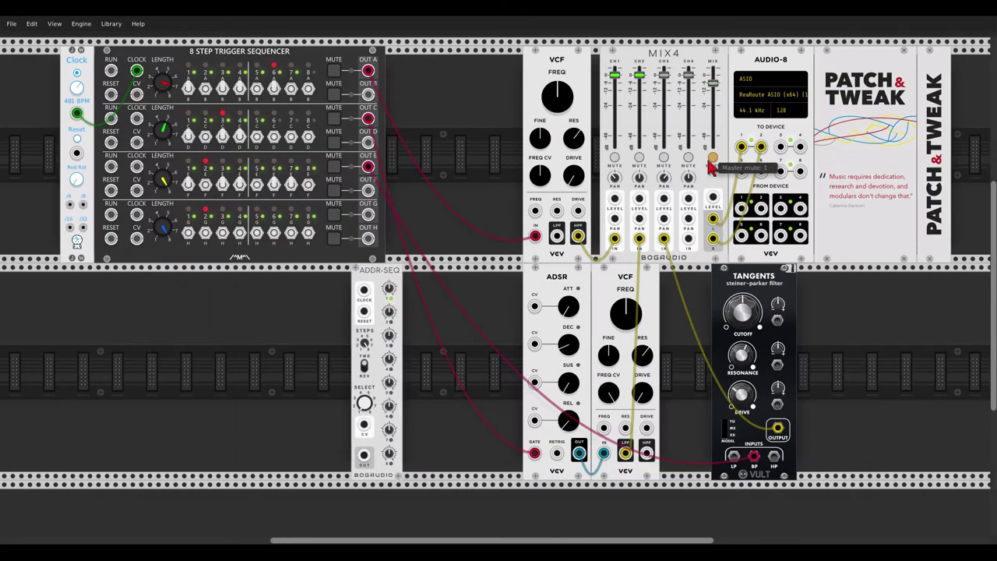
{"action": "key", "text": "ctrl+d"}
{"action": "key", "text": "ctrl+d"}
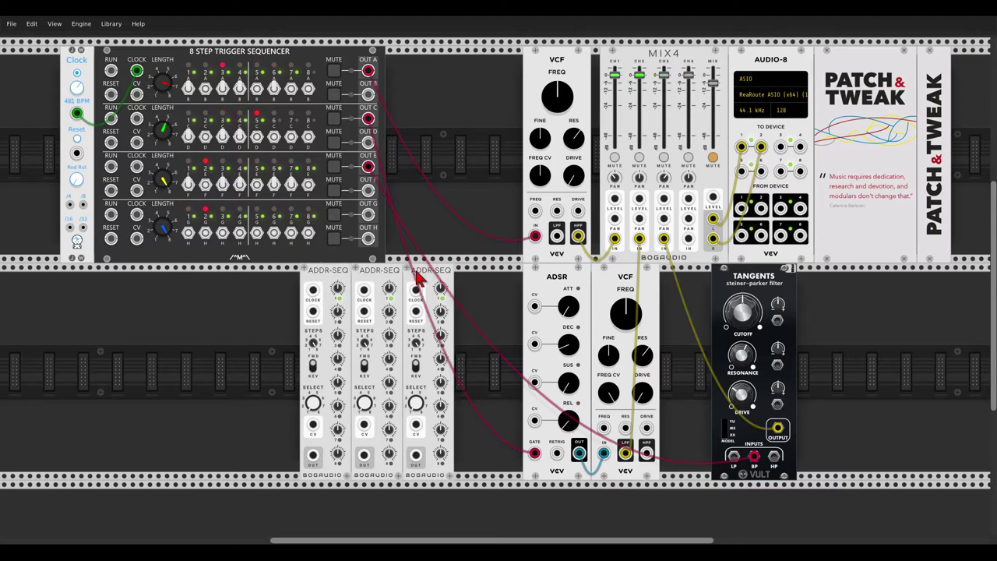
{"action": "left_click_drag", "start_coordinate": [433, 273], "coordinate": [326, 286]}
- Add a JW Quantizer next to the ADDR-SEQ modules and duplicate it twice
{"action": "right_click", "coordinate": [392, 311]}
{"action": "type", "text": "jw"}
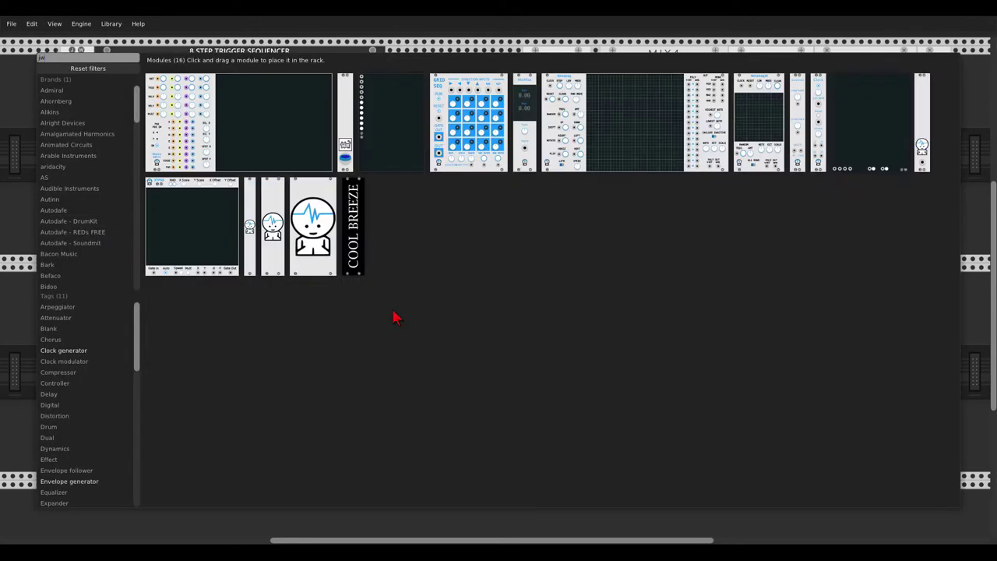
{"action": "left_click_drag", "start_coordinate": [791, 87], "coordinate": [363, 288]}
{"action": "key", "text": "ctrl+d"}
{"action": "key", "text": "ctrl+d"}
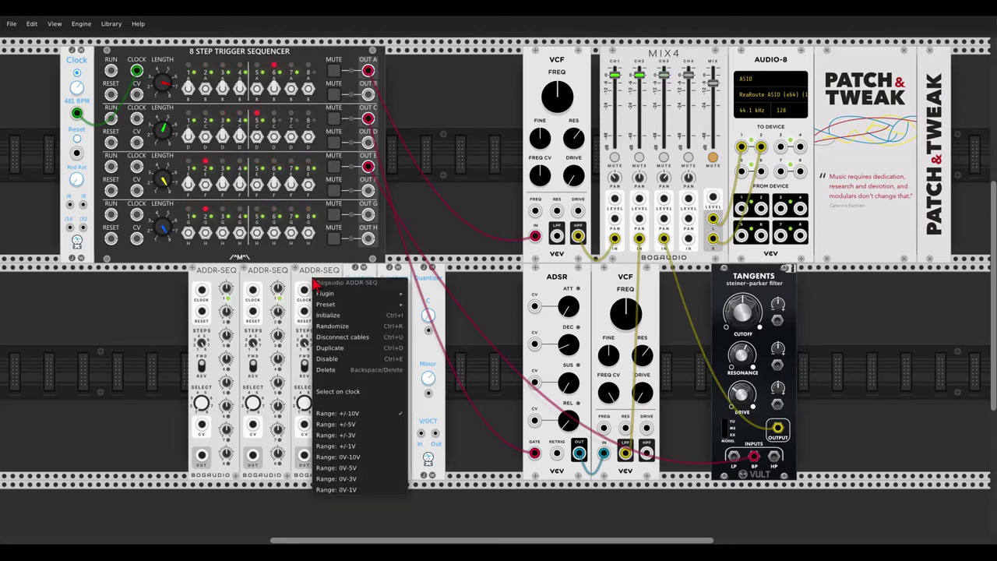
- Set the output range of all three ADDR-SEQ modules to +/-1V
{"action": "left_click", "coordinate": [352, 447]}
{"action": "right_click", "coordinate": [263, 277]}
{"action": "left_click", "coordinate": [322, 445]}
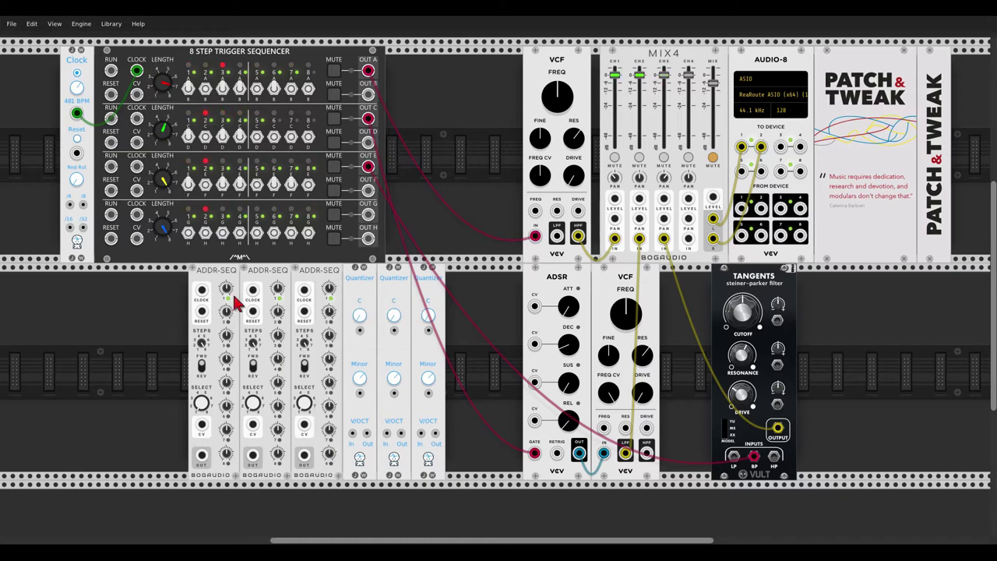
{"action": "right_click", "coordinate": [219, 282]}
{"action": "left_click", "coordinate": [271, 454]}
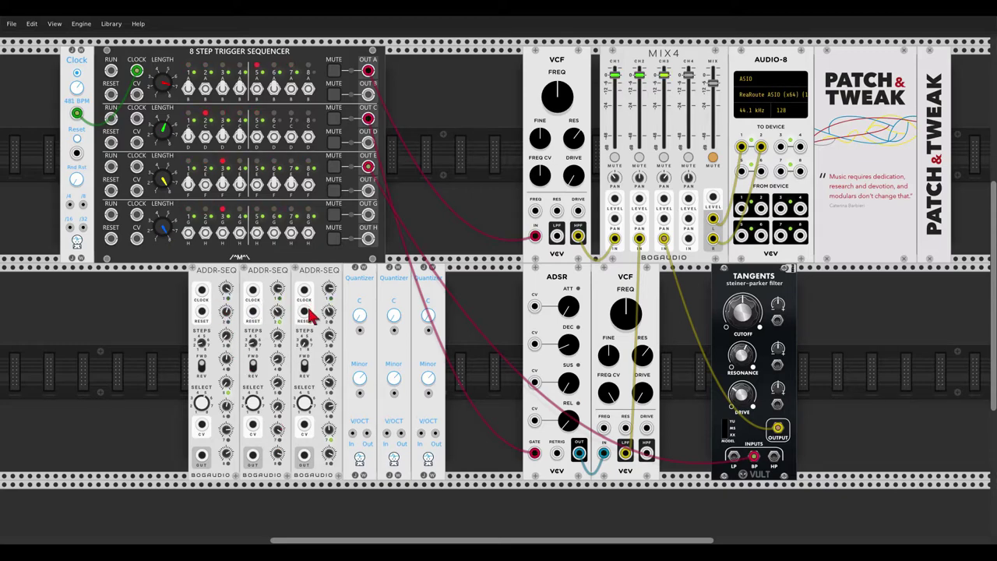
- Increase the STEPS count on the second and first ADDR-SEQ modules
{"action": "scroll", "coordinate": [310, 309], "scroll_direction": "up", "scroll_amount": 5}
{"action": "scroll", "coordinate": [342, 268], "scroll_direction": "down", "scroll_amount": 2}
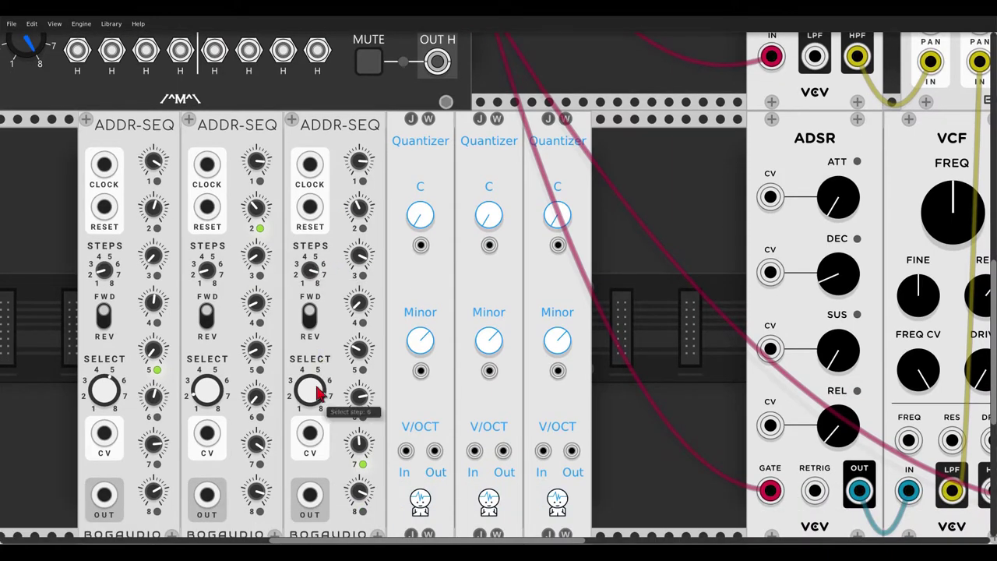
{"action": "left_click_drag", "start_coordinate": [212, 278], "coordinate": [212, 249]}
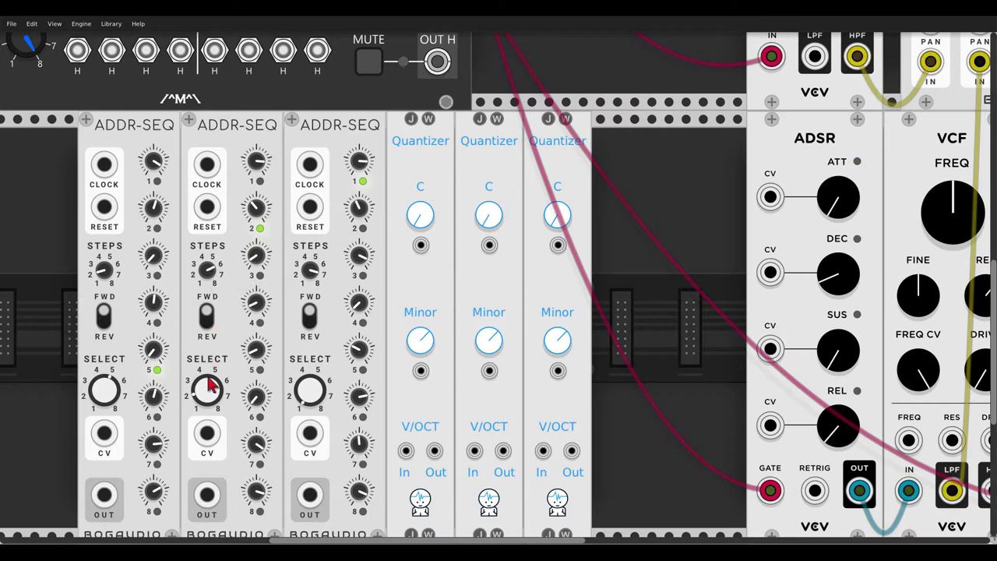
{"action": "left_click_drag", "start_coordinate": [104, 272], "coordinate": [105, 253]}
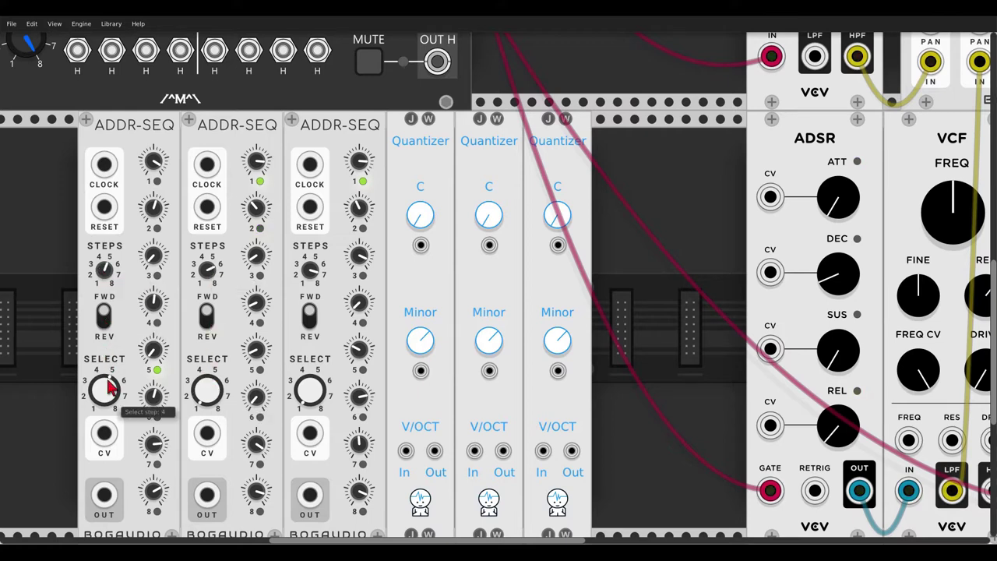
{"action": "scroll", "coordinate": [224, 348], "scroll_direction": "down", "scroll_amount": 3}
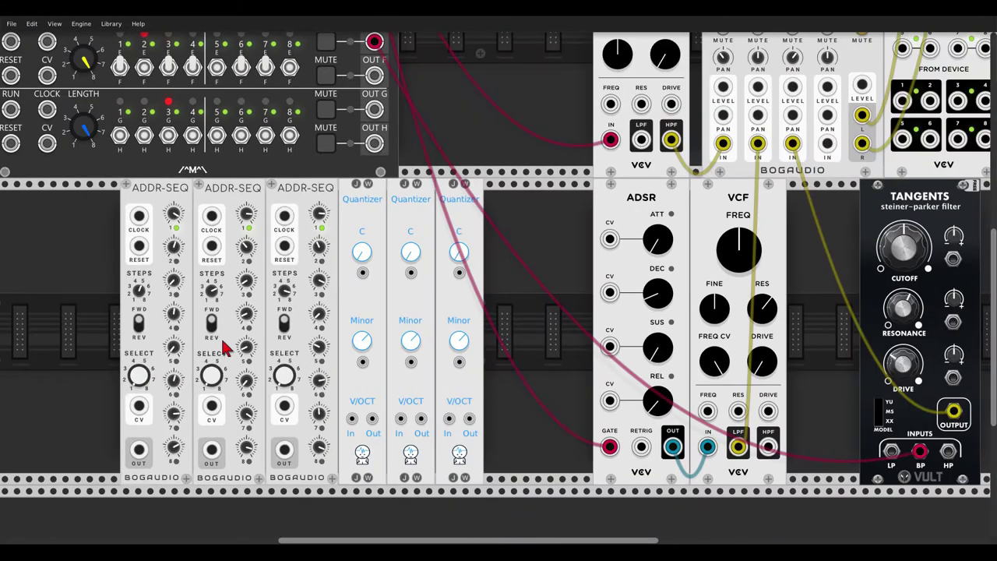
- Connect the trigger sequencer's OUT A, C and E to the CLOCK inputs of the first, second and third ADDR-SEQ modules
{"action": "scroll", "coordinate": [125, 240], "scroll_direction": "down", "scroll_amount": 2}
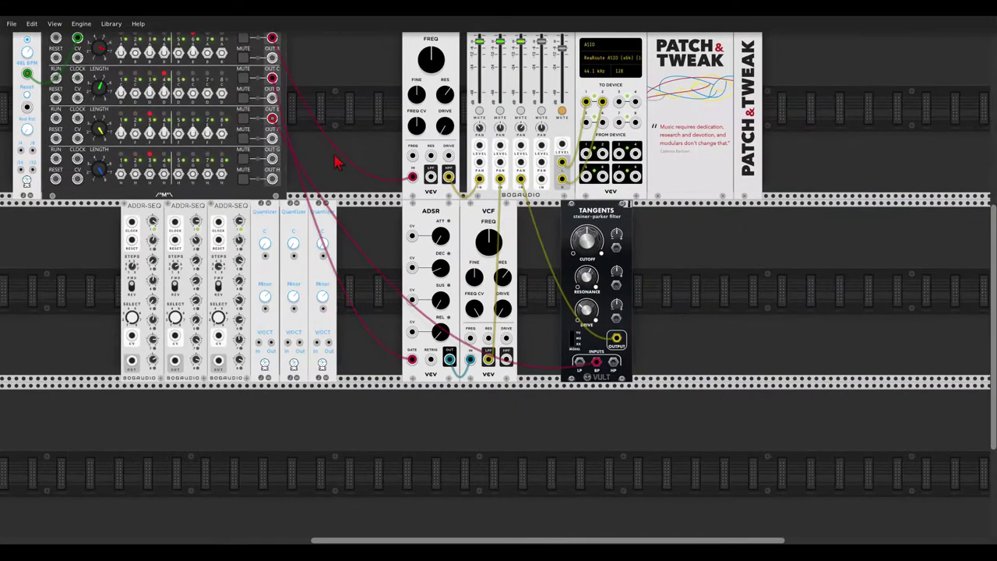
{"action": "scroll", "coordinate": [389, 207], "scroll_direction": "up", "scroll_amount": 1}
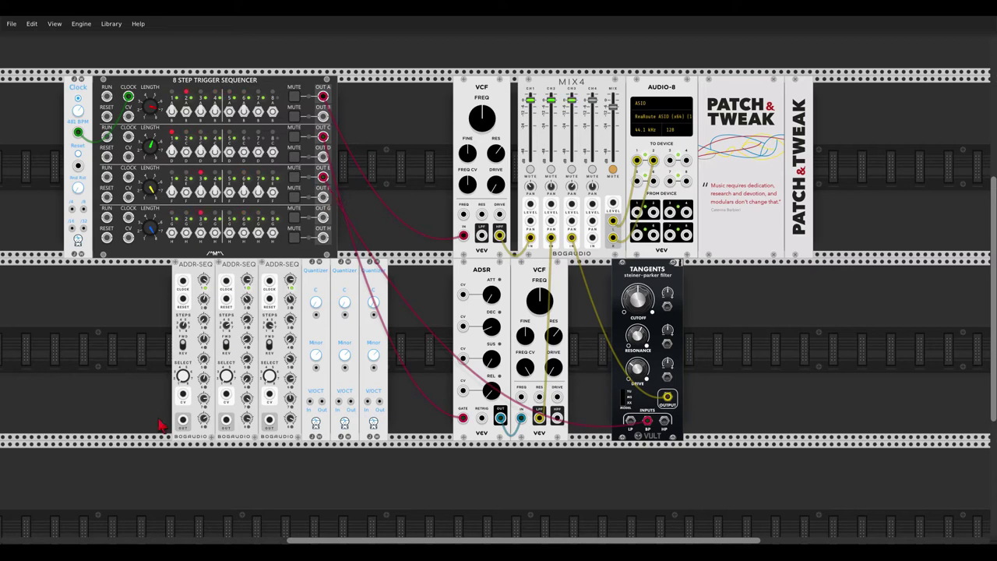
{"action": "left_click_drag", "start_coordinate": [183, 280], "coordinate": [324, 97]}
{"action": "left_click_drag", "start_coordinate": [226, 281], "coordinate": [323, 137]}
{"action": "left_click_drag", "start_coordinate": [268, 281], "coordinate": [323, 177]}
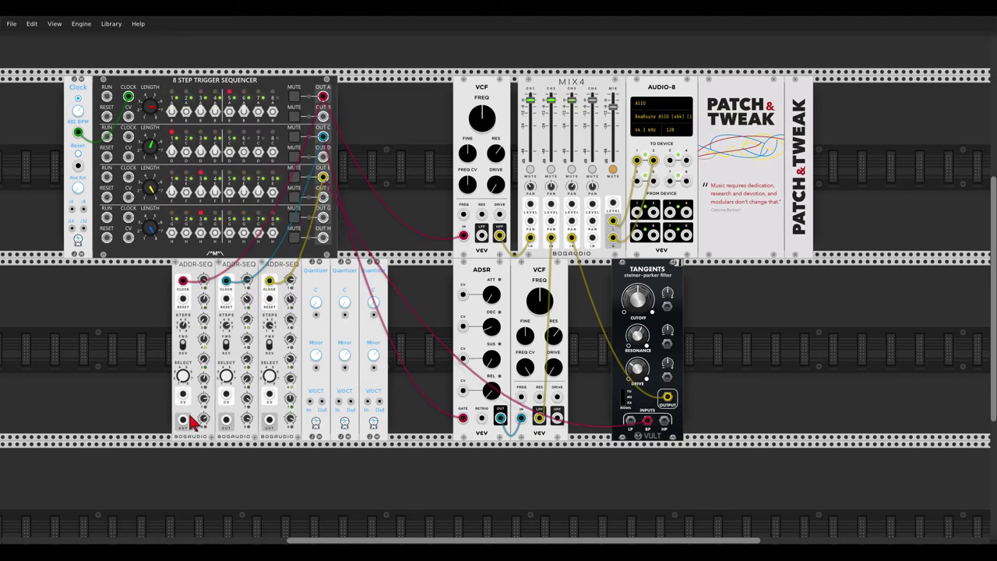
- Connect each ADDR-SEQ output to the V/OCT input of its corresponding Quantizer
{"action": "left_click_drag", "start_coordinate": [183, 421], "coordinate": [310, 401]}
{"action": "left_click_drag", "start_coordinate": [227, 423], "coordinate": [338, 402]}
{"action": "left_click_drag", "start_coordinate": [268, 421], "coordinate": [368, 402]}
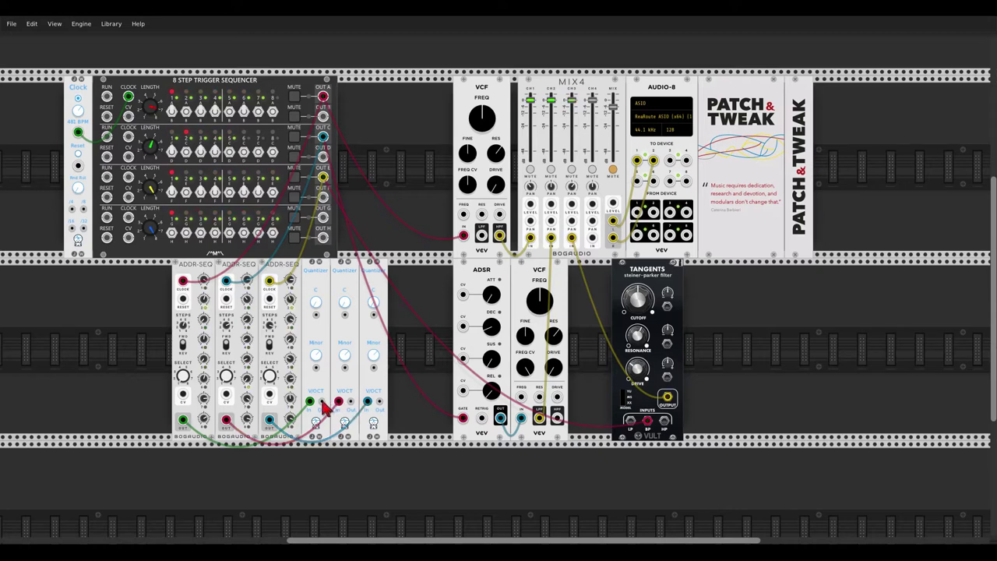
- Patch the quantizer outputs to both VCFs' FREQ inputs and the Tangents cutoff CV input, and adjust the upper VCF's FREQ CV amount
{"action": "left_click_drag", "start_coordinate": [322, 401], "coordinate": [463, 214]}
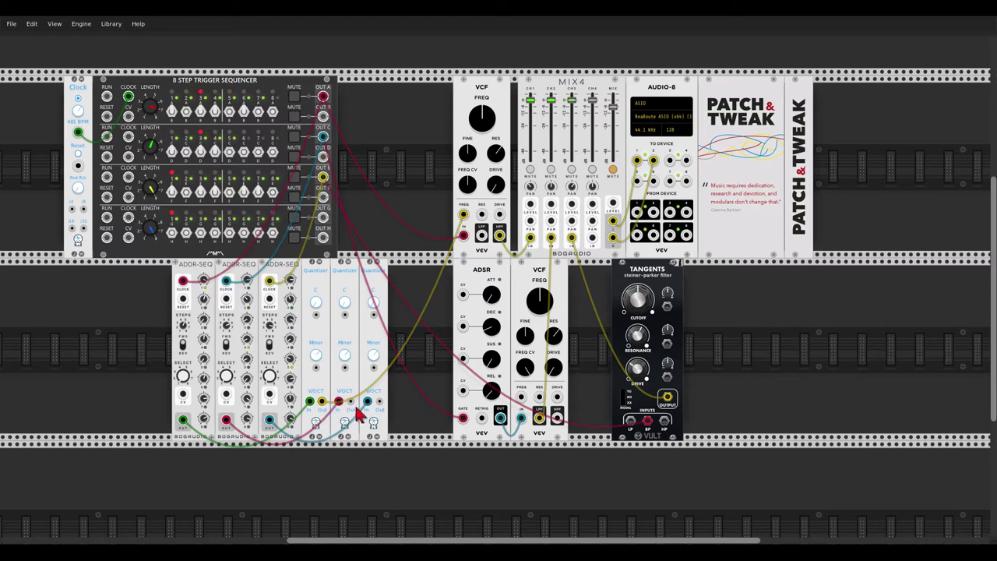
{"action": "left_click_drag", "start_coordinate": [355, 406], "coordinate": [521, 399]}
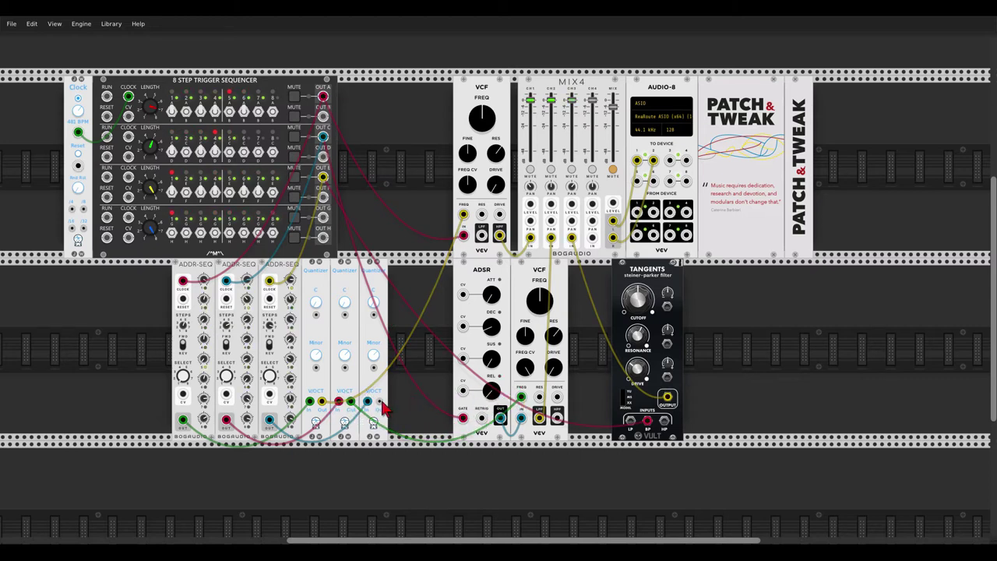
{"action": "left_click_drag", "start_coordinate": [380, 401], "coordinate": [668, 310]}
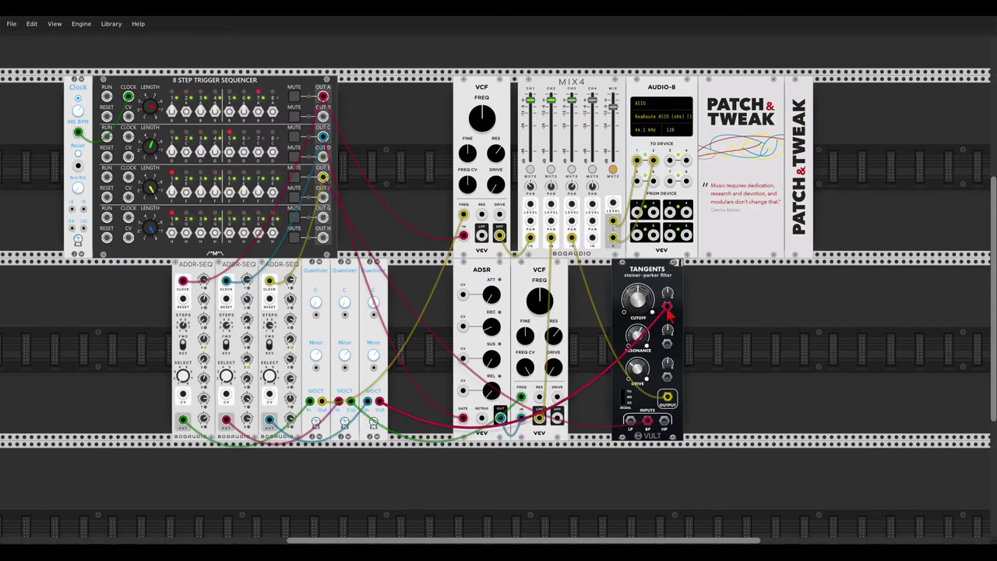
{"action": "left_click_drag", "start_coordinate": [468, 185], "coordinate": [467, 160]}
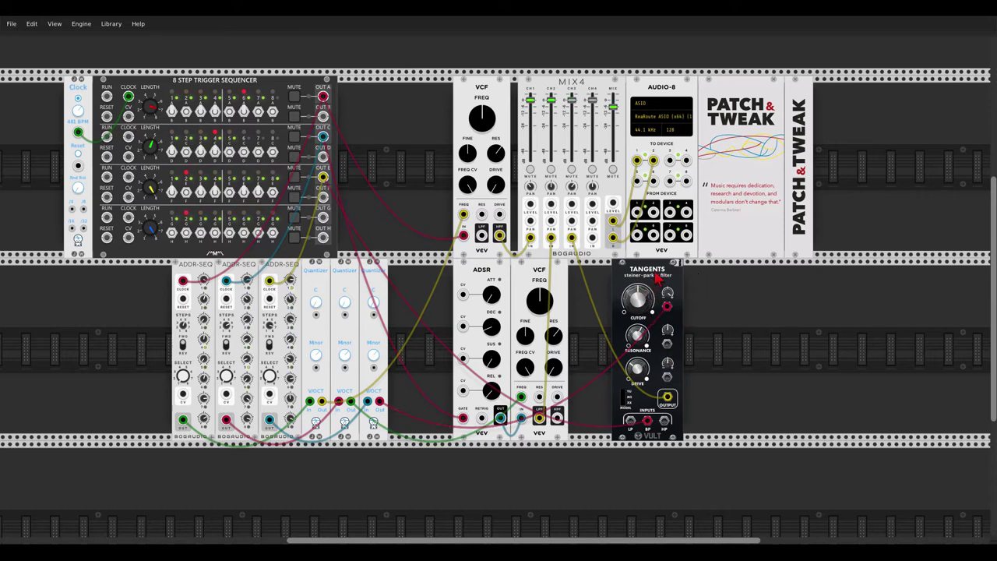
- Duplicate the Tangents filter twice and place one copy beside the VCF in the upper row
{"action": "key", "text": "ctrl+d"}
{"action": "key", "text": "ctrl+d"}
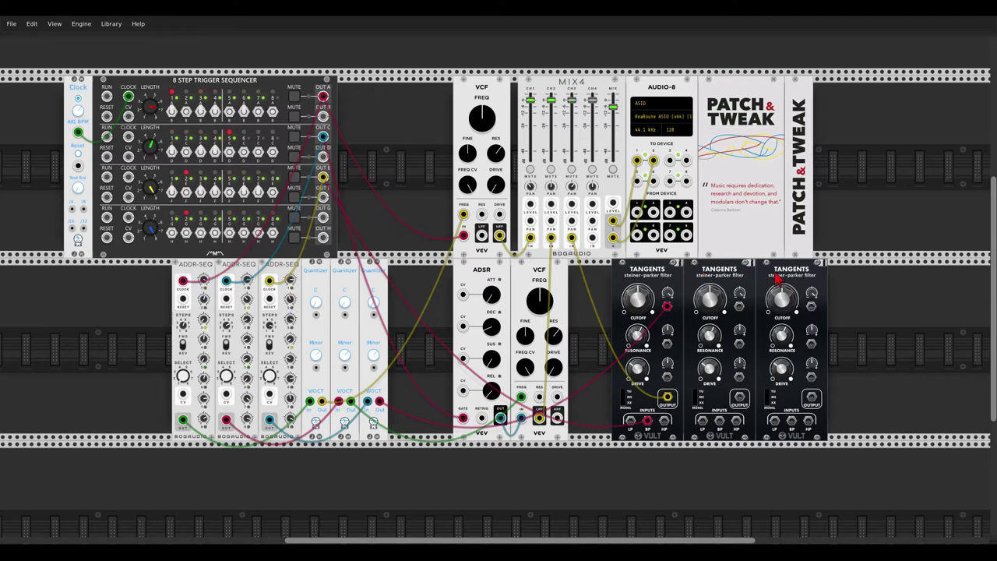
{"action": "left_click_drag", "start_coordinate": [777, 281], "coordinate": [490, 190]}
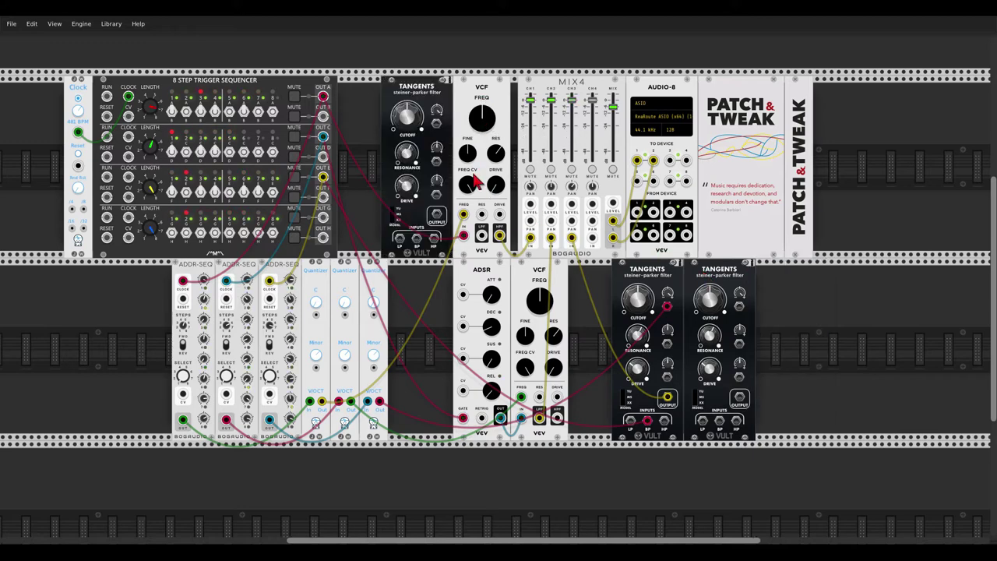
- Move the upper VCF's frequency, audio input and output cables to the neighbouring Tangents' cutoff CV, BP input and output
{"action": "left_click_drag", "start_coordinate": [465, 215], "coordinate": [436, 123]}
{"action": "left_click_drag", "start_coordinate": [465, 237], "coordinate": [417, 239]}
{"action": "left_click_drag", "start_coordinate": [499, 236], "coordinate": [437, 215]}
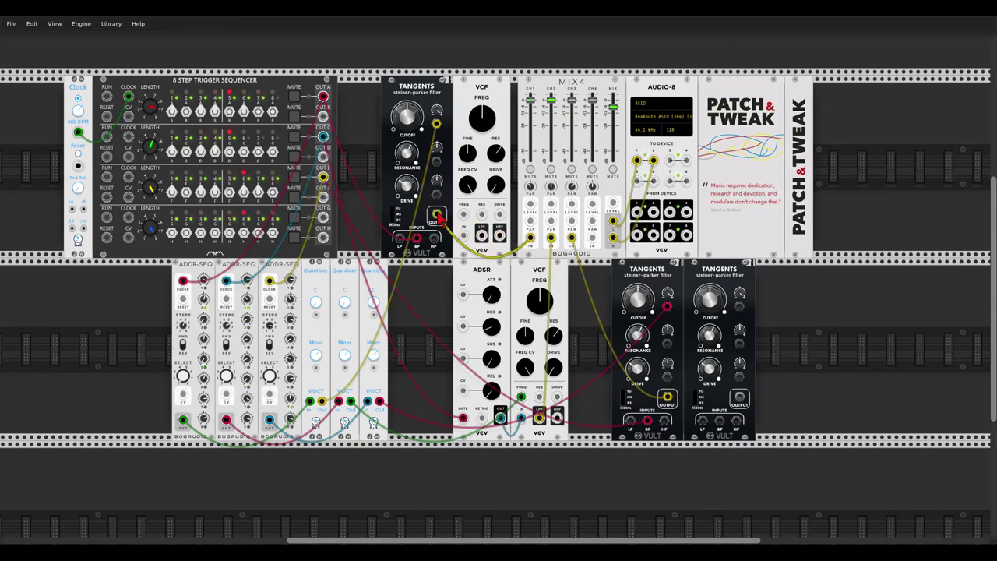
- Delete the upper VCF and move its replacement Tangents filter directly beside MIX4
{"action": "right_click", "coordinate": [472, 90]}
{"action": "left_click", "coordinate": [489, 182]}
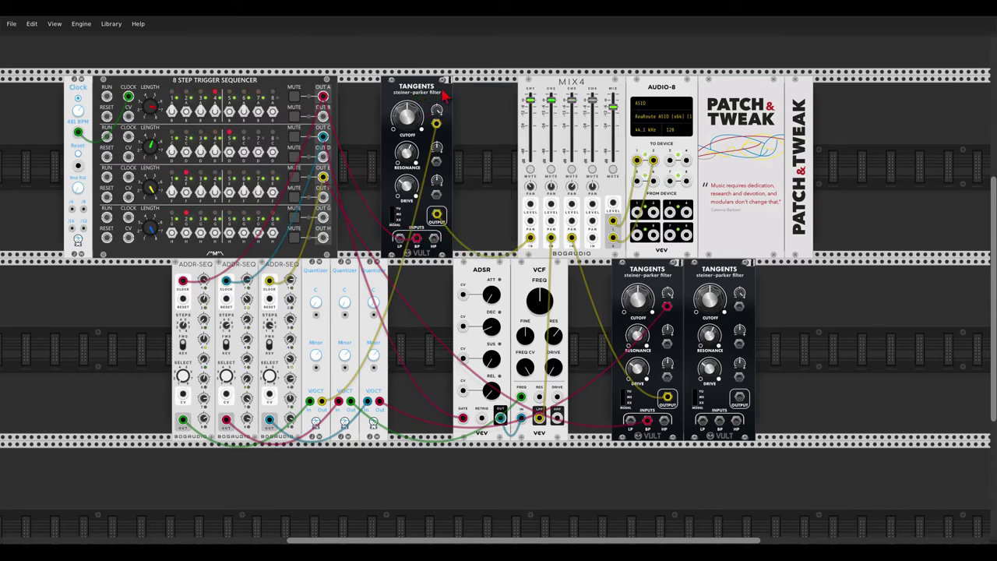
{"action": "left_click_drag", "start_coordinate": [445, 90], "coordinate": [506, 93]}
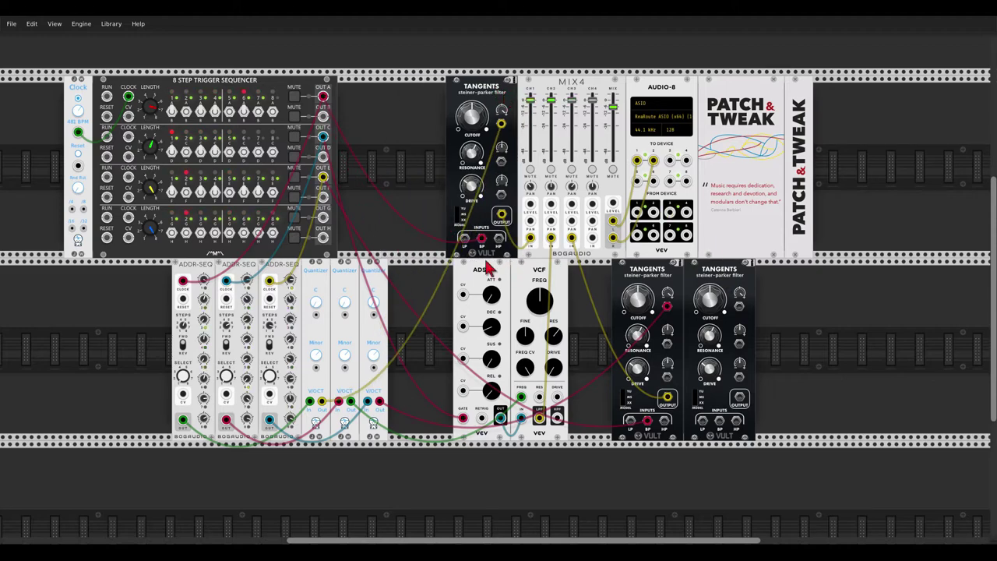
- Spread out the lower-row modules and place the spare Tangents copy between the ADSR and the remaining VCF
{"action": "left_click_drag", "start_coordinate": [380, 267], "coordinate": [329, 269]}
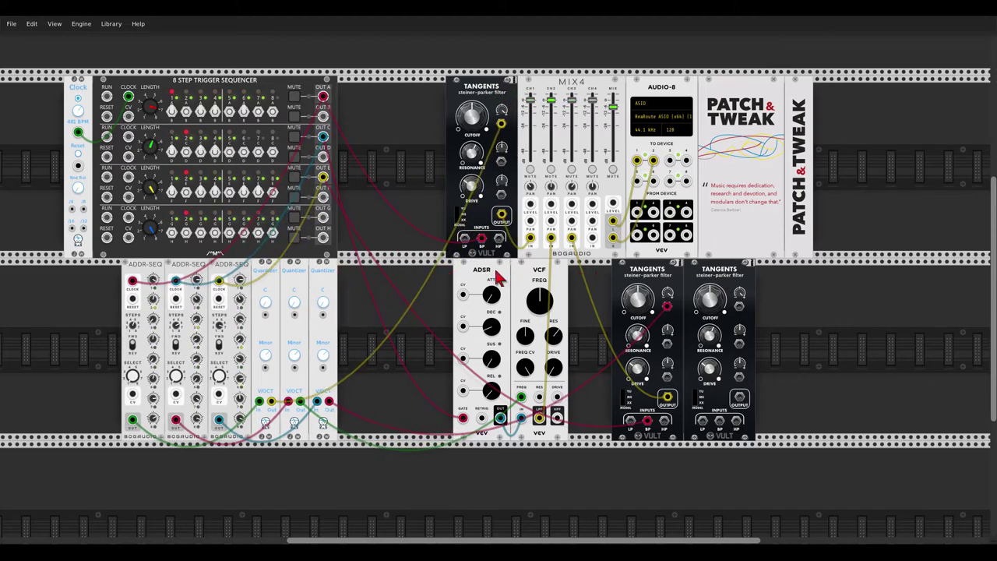
{"action": "left_click_drag", "start_coordinate": [497, 279], "coordinate": [446, 279]}
{"action": "left_click_drag", "start_coordinate": [533, 272], "coordinate": [577, 273]}
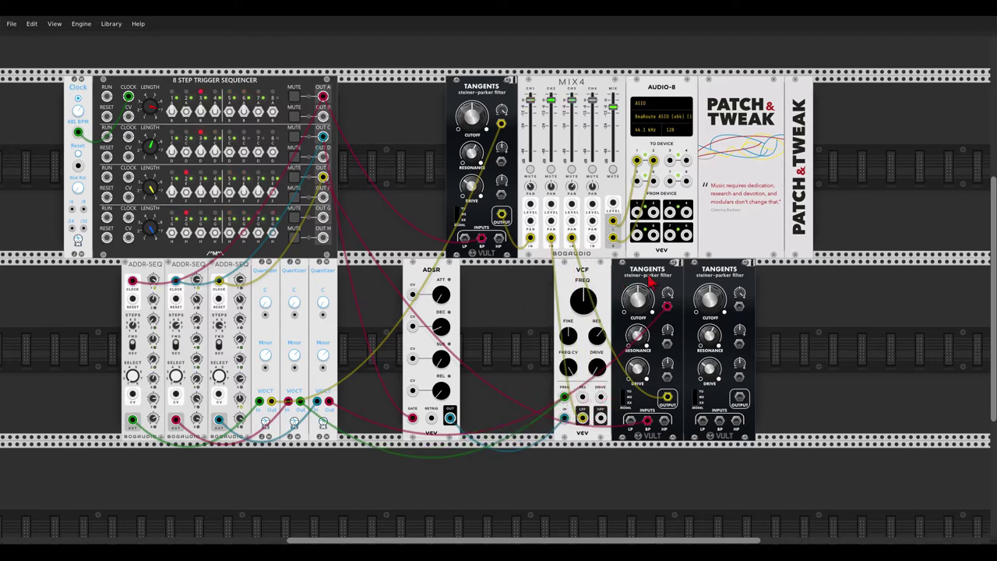
{"action": "left_click_drag", "start_coordinate": [721, 268], "coordinate": [474, 279]}
- Move the remaining VCF's frequency, input and output cables to the Tangents beside the ADSR, and delete that VCF
{"action": "left_click_drag", "start_coordinate": [565, 397], "coordinate": [516, 306]}
{"action": "left_click_drag", "start_coordinate": [563, 420], "coordinate": [524, 401]}
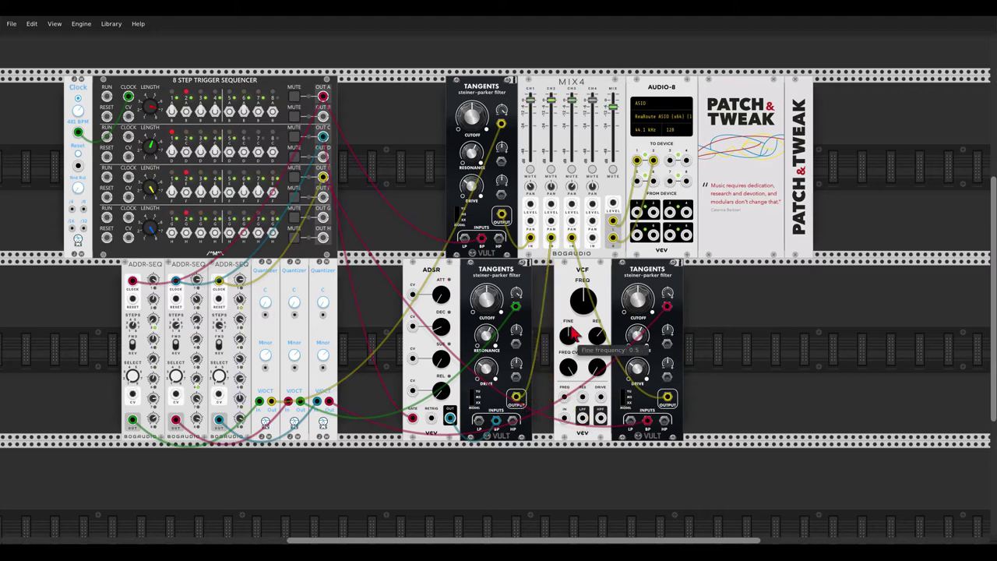
{"action": "right_click", "coordinate": [570, 270]}
{"action": "left_click", "coordinate": [586, 358]}
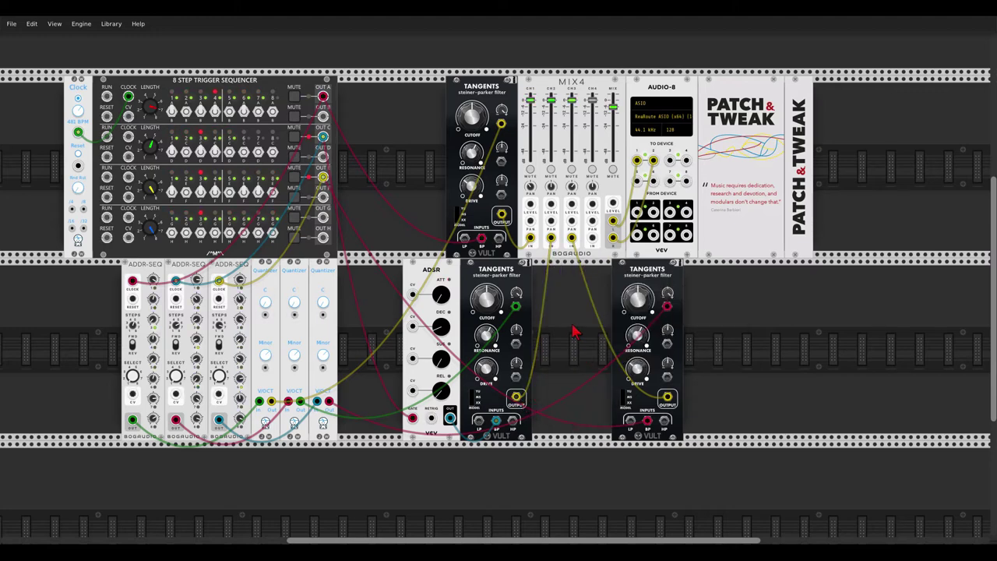
- Shift the lower-row modules aside and add a Vult Trummor² drum synthesizer below the trigger sequencer
{"action": "scroll", "coordinate": [421, 294], "scroll_direction": "left", "scroll_amount": 3}
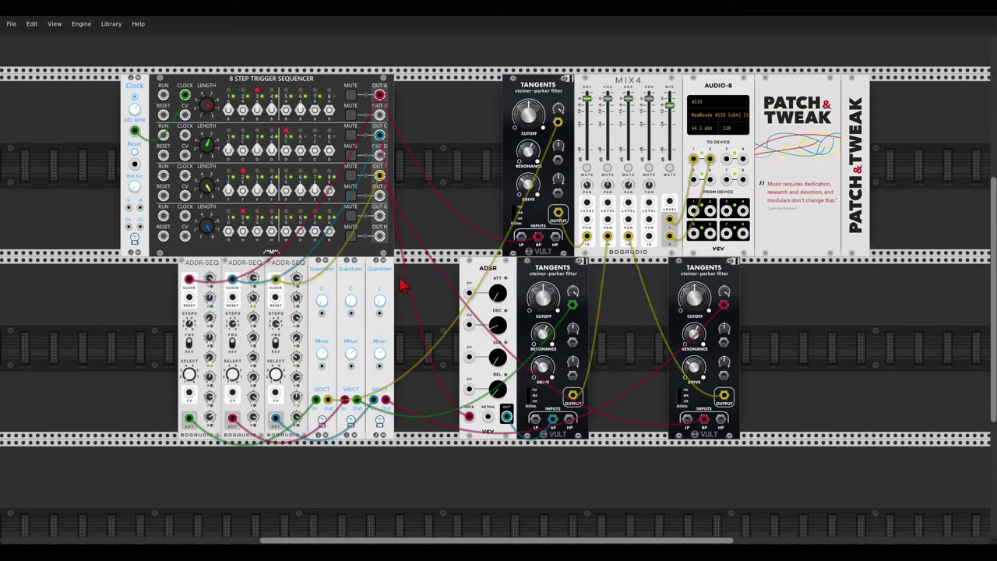
{"action": "left_click_drag", "start_coordinate": [212, 275], "coordinate": [428, 287]}
{"action": "right_click", "coordinate": [276, 312]}
{"action": "type", "text": "trummo"}
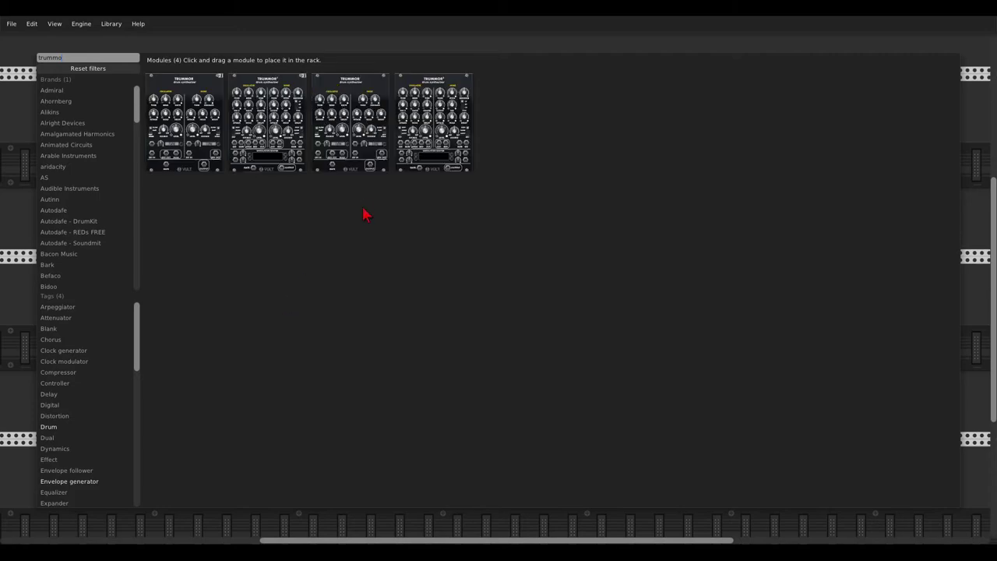
{"action": "left_click", "coordinate": [296, 101]}
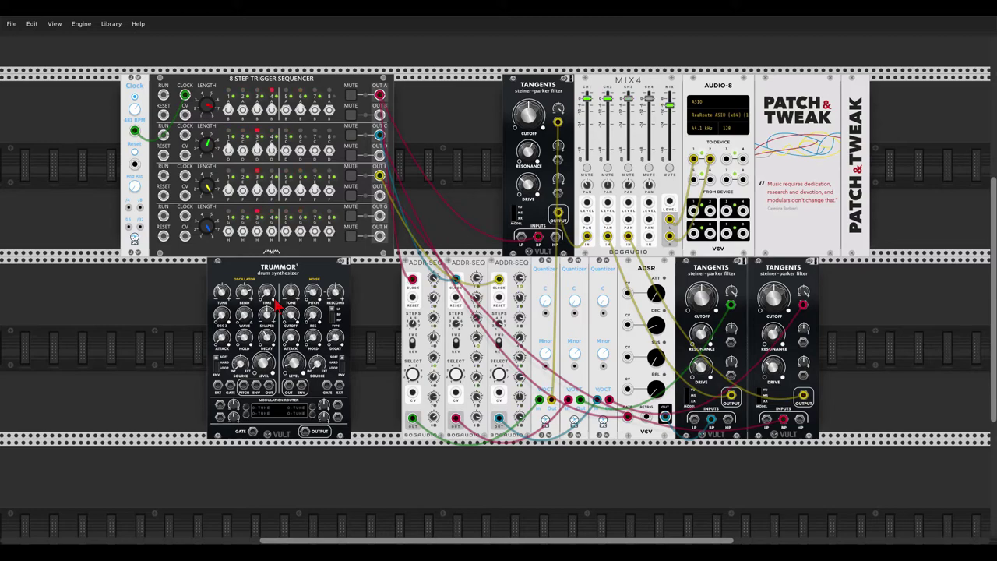
- Trigger the Trummor² oscillator GATE from OUT B on steps 2 and 7, and connect its output to MIX4's fourth channel input
{"action": "scroll", "coordinate": [163, 327], "scroll_direction": "up", "scroll_amount": 3}
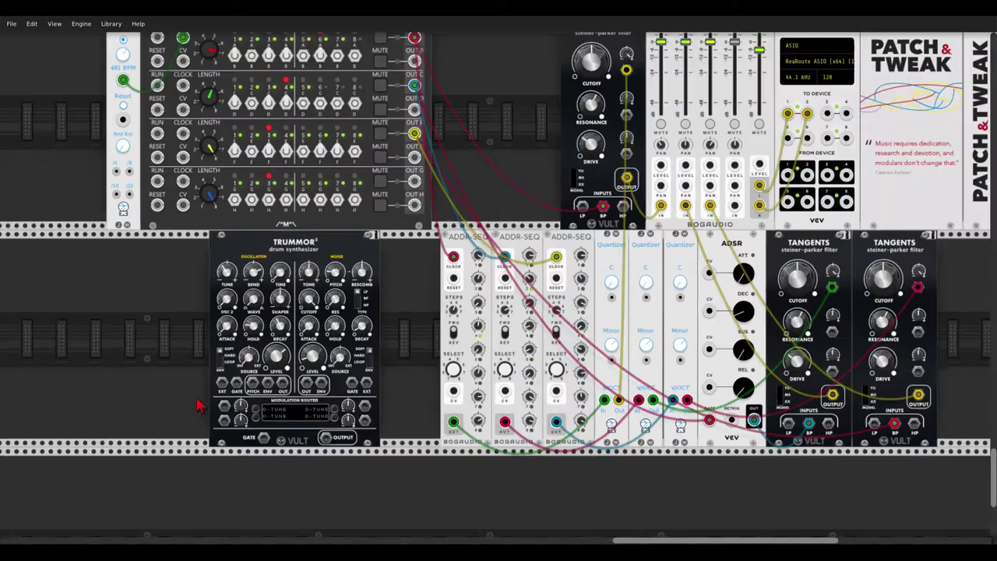
{"action": "left_click_drag", "start_coordinate": [164, 321], "coordinate": [202, 352]}
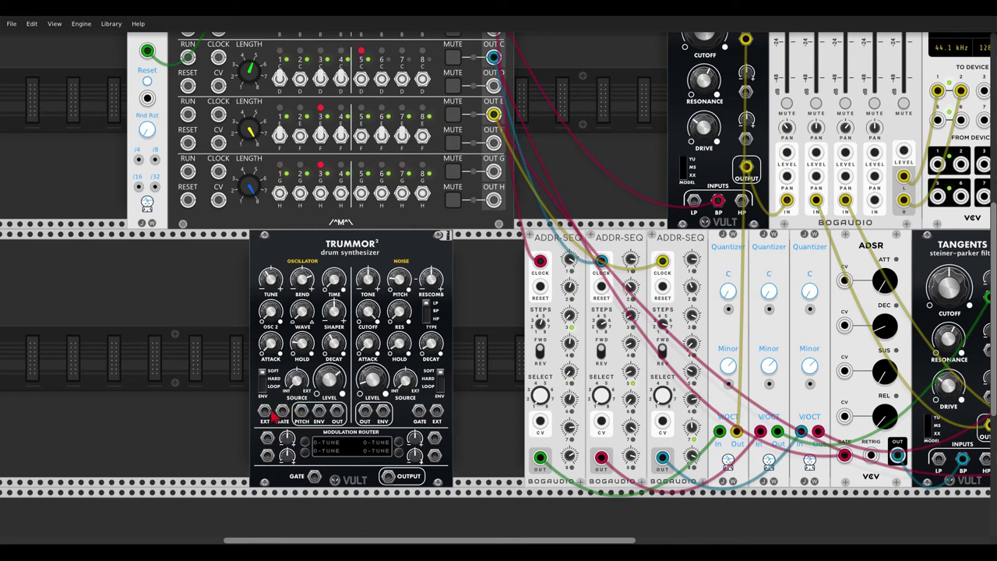
{"action": "left_click_drag", "start_coordinate": [283, 411], "coordinate": [492, 81]}
{"action": "scroll", "coordinate": [285, 411], "scroll_direction": "up", "scroll_amount": 2}
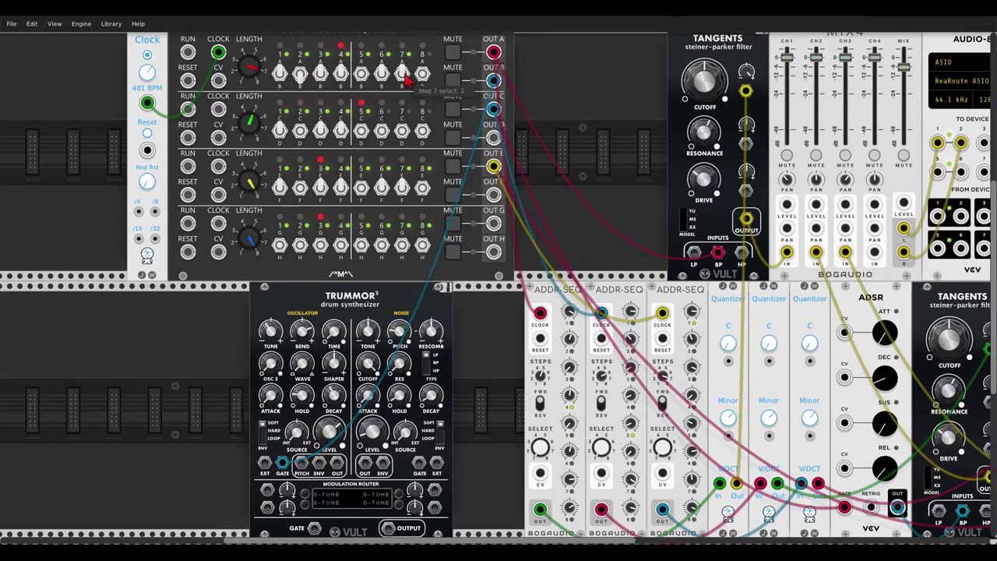
{"action": "scroll", "coordinate": [404, 75], "scroll_direction": "down", "scroll_amount": 1}
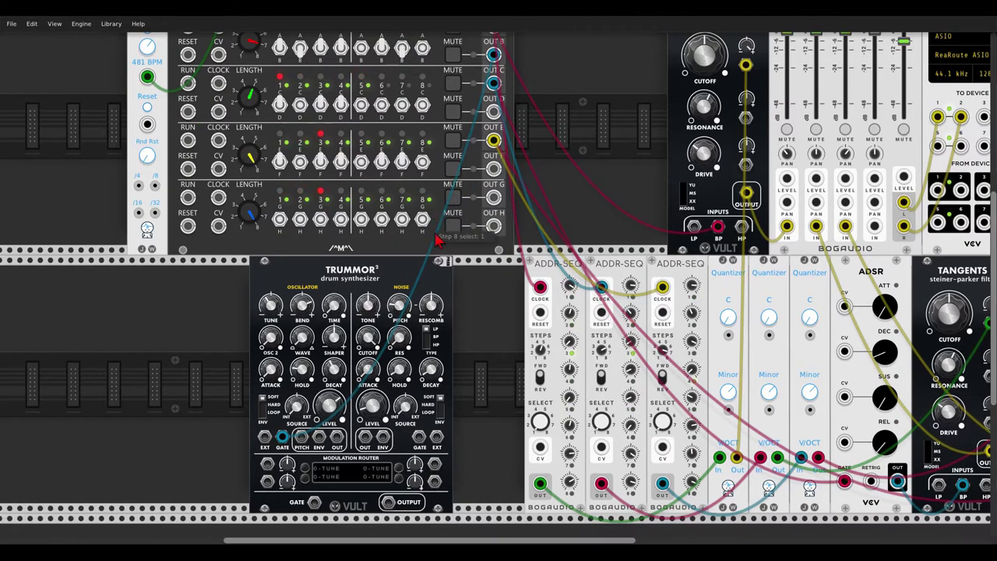
{"action": "left_click_drag", "start_coordinate": [388, 501], "coordinate": [875, 228]}
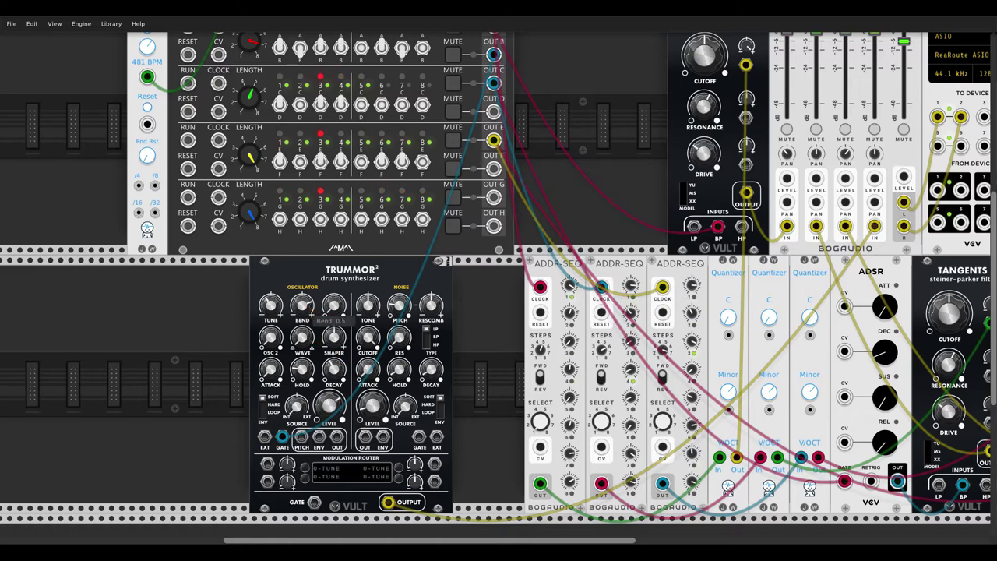
- Trigger the Trummor² noise GATE from OUT F with steps 2 and 5 assigned to F, and adjust the noise level
{"action": "scroll", "coordinate": [477, 327], "scroll_direction": "down", "scroll_amount": 1}
{"action": "scroll", "coordinate": [476, 327], "scroll_direction": "right", "scroll_amount": 1}
{"action": "left_click_drag", "start_coordinate": [474, 319], "coordinate": [459, 299]}
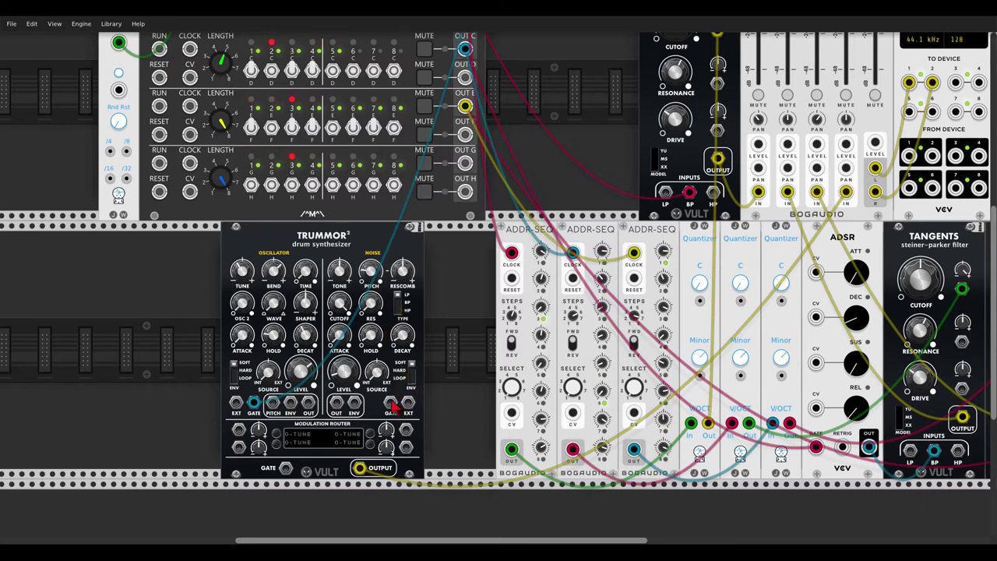
{"action": "left_click_drag", "start_coordinate": [391, 402], "coordinate": [465, 135]}
{"action": "left_click", "coordinate": [273, 127]}
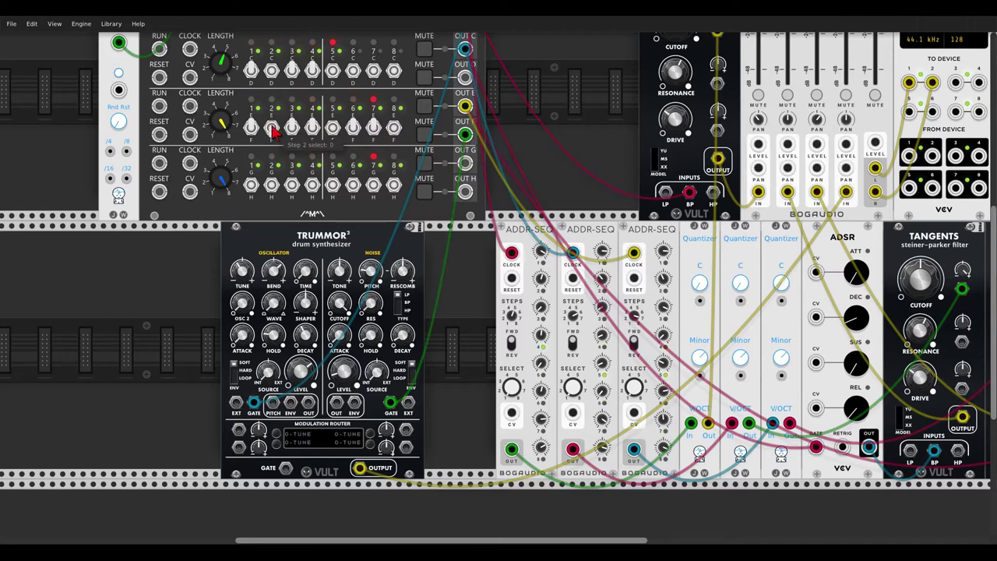
{"action": "left_click", "coordinate": [333, 130]}
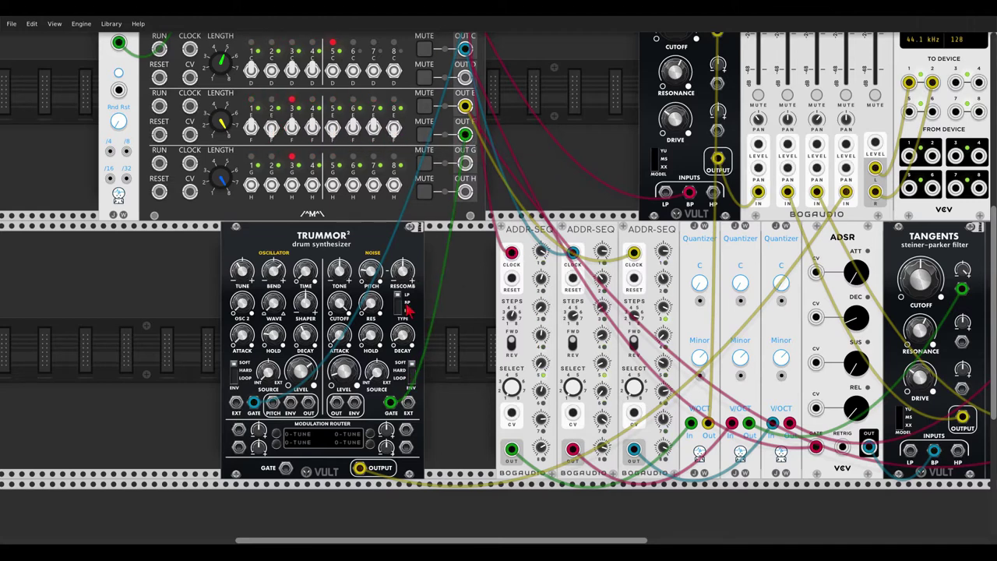
{"action": "left_click_drag", "start_coordinate": [352, 372], "coordinate": [363, 362]}
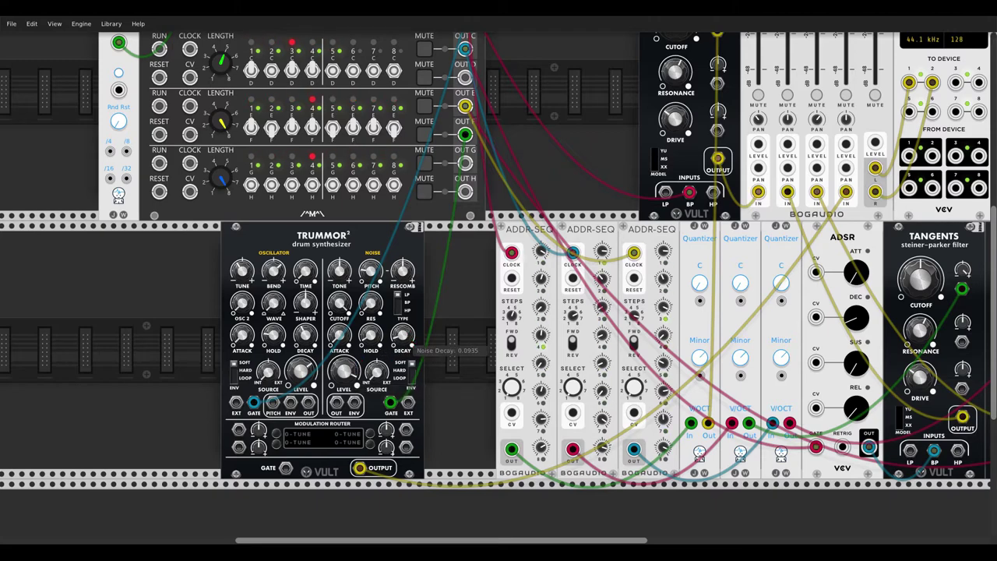
- Add a Bogaudio MIX8 in the row above MIX4 and set its master level and channel pans
{"action": "scroll", "coordinate": [460, 304], "scroll_direction": "down", "scroll_amount": 3}
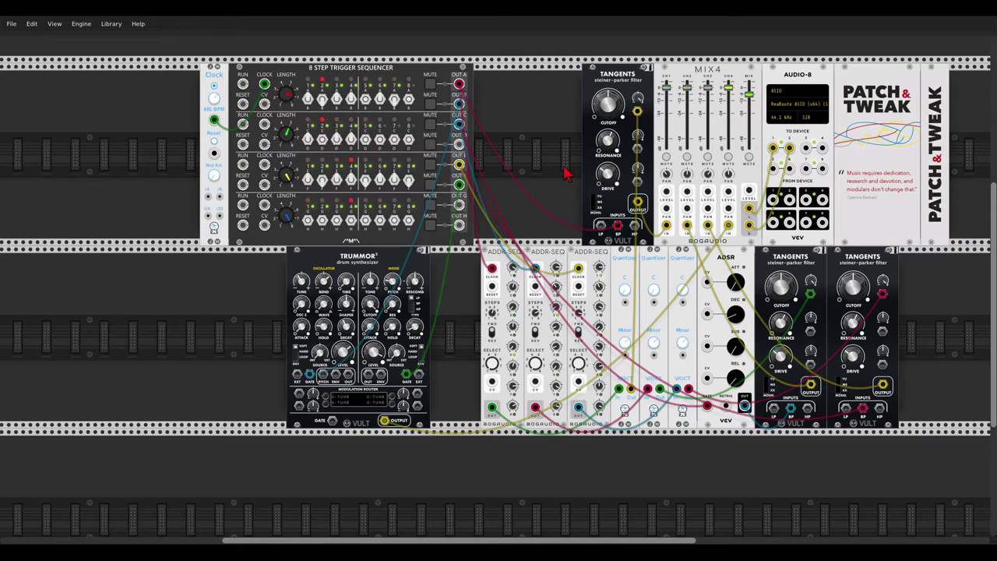
{"action": "left_click_drag", "start_coordinate": [551, 125], "coordinate": [426, 322]}
{"action": "right_click", "coordinate": [456, 188]}
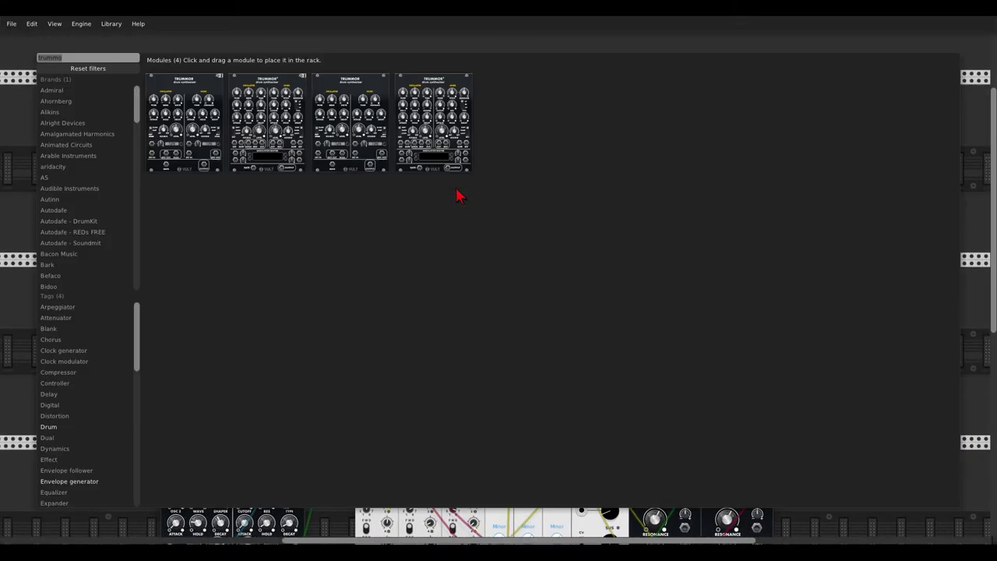
{"action": "type", "text": "mix8"}
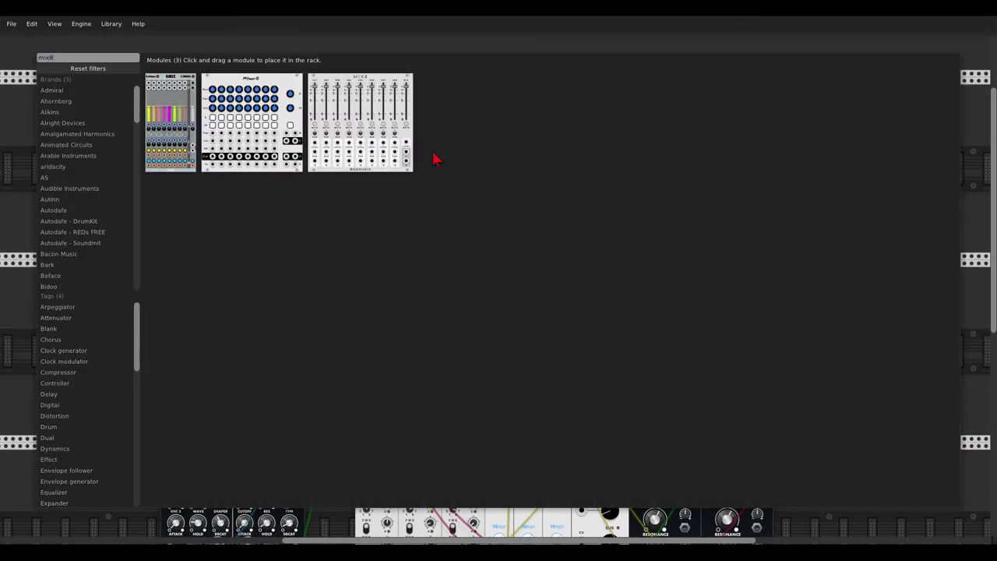
{"action": "left_click_drag", "start_coordinate": [401, 85], "coordinate": [501, 199]}
{"action": "left_click_drag", "start_coordinate": [580, 101], "coordinate": [583, 167]}
{"action": "left_click_drag", "start_coordinate": [410, 187], "coordinate": [454, 185]}
- Move the channel input cables and the stereo L and R output cables from MIX4 to MIX8
{"action": "left_click_drag", "start_coordinate": [540, 421], "coordinate": [432, 239]}
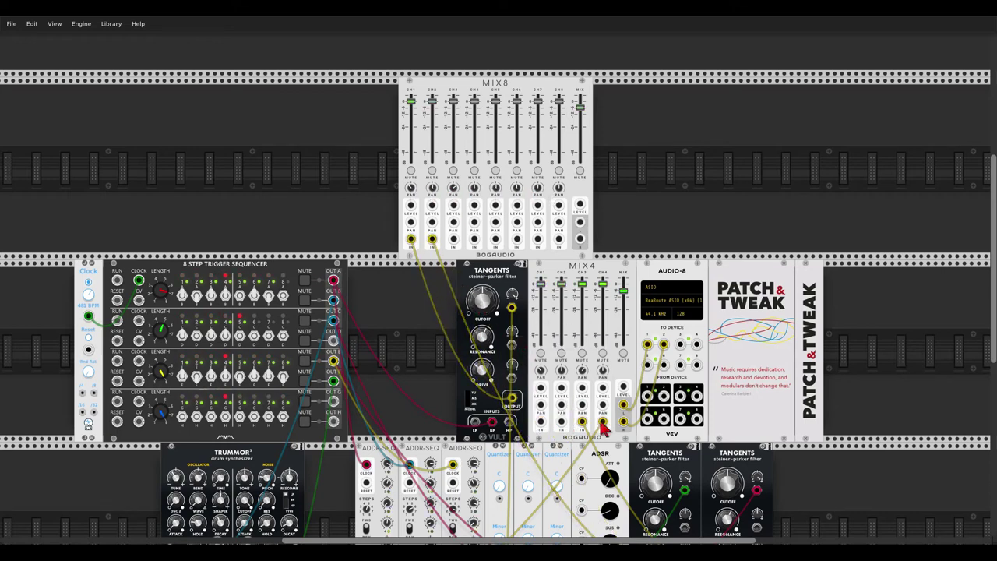
{"action": "left_click_drag", "start_coordinate": [582, 422], "coordinate": [579, 226]}
{"action": "left_click_drag", "start_coordinate": [623, 421], "coordinate": [579, 239]}
- Delete MIX4 and fit the MIX8 between the Tangents filter and the AUDIO-8 module in its place
{"action": "right_click", "coordinate": [589, 265]}
{"action": "left_click", "coordinate": [623, 349]}
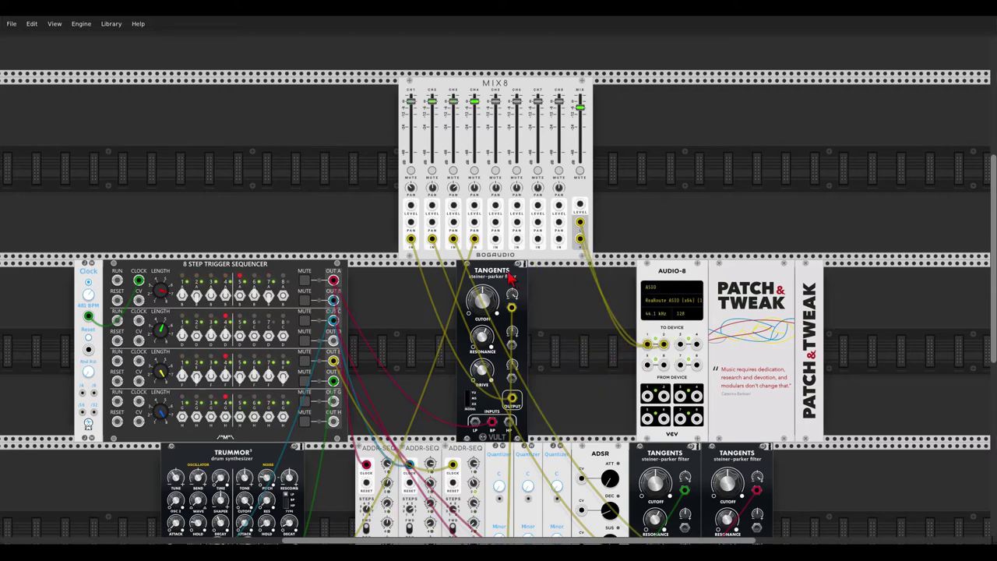
{"action": "left_click_drag", "start_coordinate": [510, 276], "coordinate": [403, 277]}
{"action": "left_click_drag", "start_coordinate": [468, 87], "coordinate": [551, 263]}
{"action": "left_click_drag", "start_coordinate": [413, 282], "coordinate": [434, 282]}
{"action": "scroll", "coordinate": [319, 292], "scroll_direction": "down", "scroll_amount": 5}
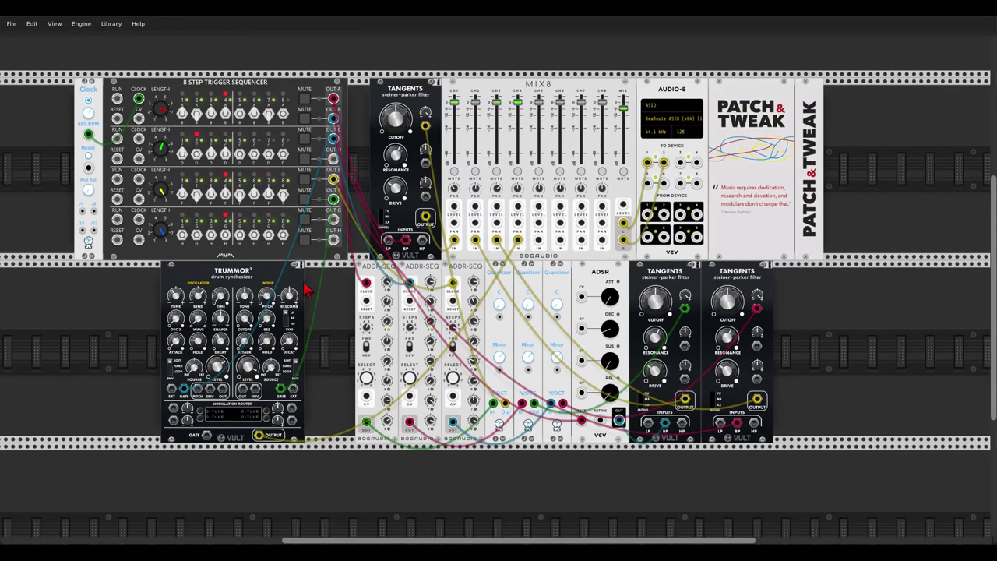
- Add a Plaits Macro Oscillator 2 in the row below the Trummor² and set its model to Chords
{"action": "left_click_drag", "start_coordinate": [273, 282], "coordinate": [322, 288]}
{"action": "left_click_drag", "start_coordinate": [166, 289], "coordinate": [333, 251]}
{"action": "right_click", "coordinate": [333, 251]}
{"action": "type", "text": "plaits"}
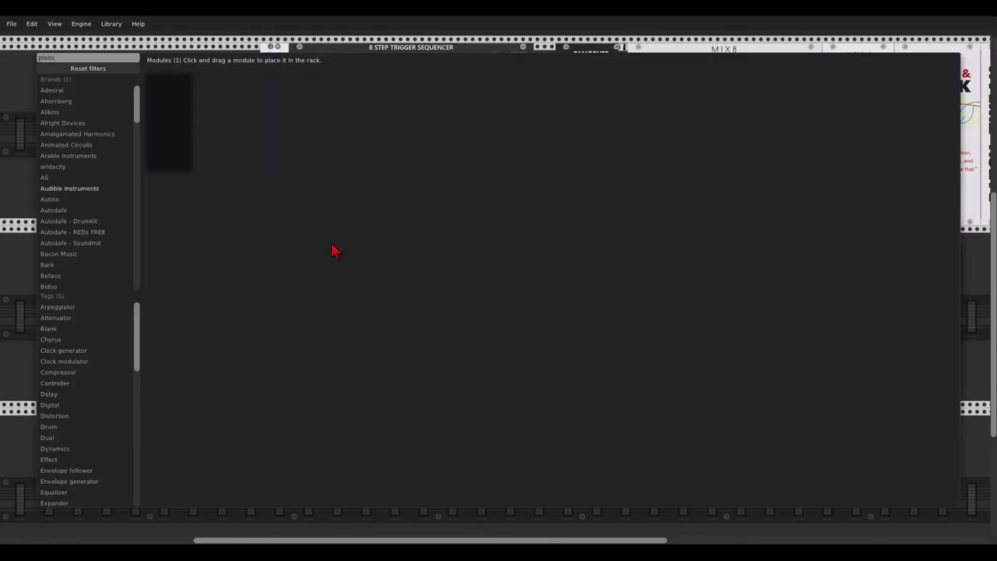
{"action": "left_click_drag", "start_coordinate": [189, 86], "coordinate": [306, 440]}
{"action": "scroll", "coordinate": [306, 440], "scroll_direction": "down", "scroll_amount": 3}
{"action": "right_click", "coordinate": [311, 296]}
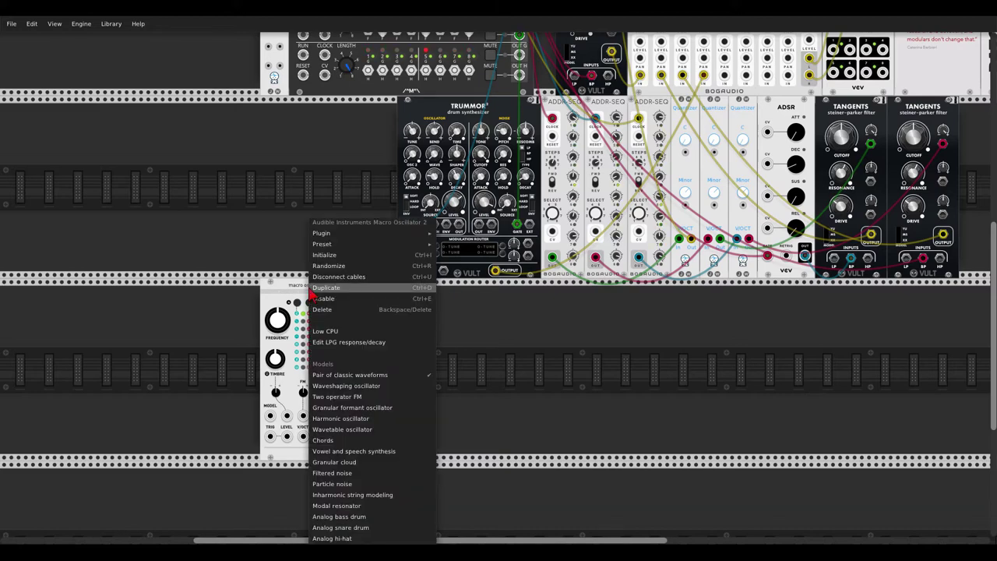
{"action": "left_click", "coordinate": [335, 441]}
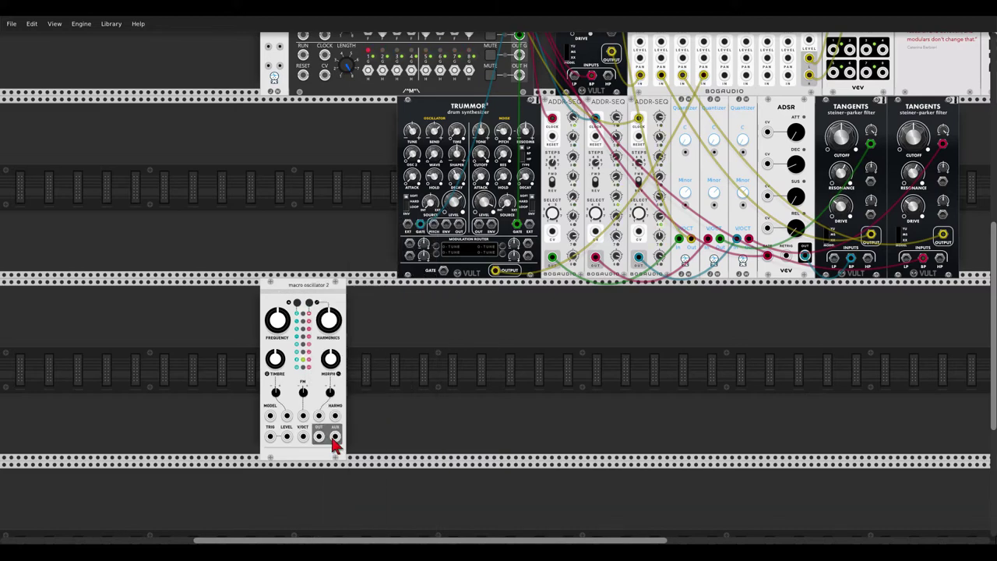
- Add an Alright Devices Chronoblob delay and a Valley Plateau reverb directly after the Macro Oscillator 2
{"action": "right_click", "coordinate": [374, 358]}
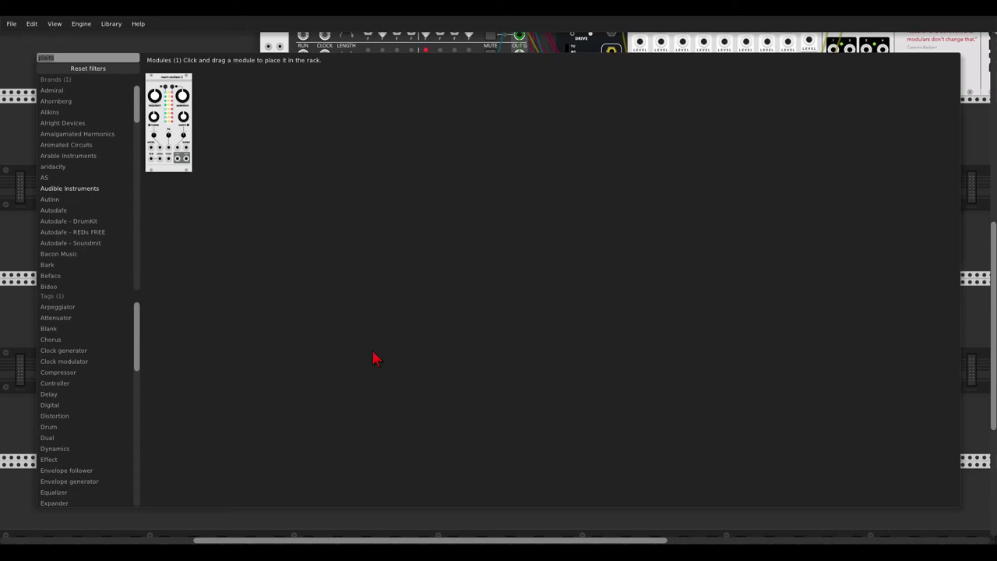
{"action": "type", "text": "chr"}
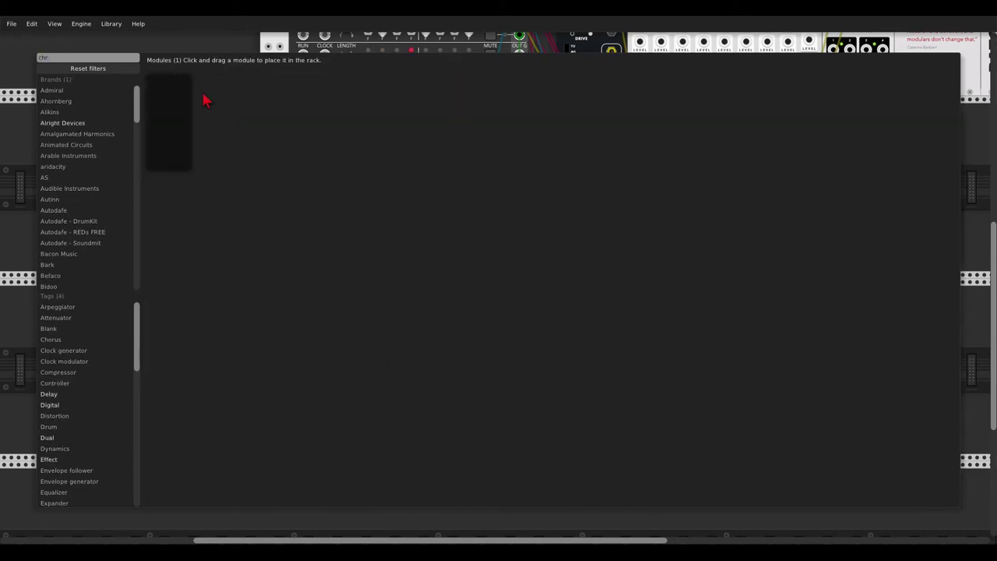
{"action": "left_click", "coordinate": [178, 105]}
{"action": "right_click", "coordinate": [474, 352]}
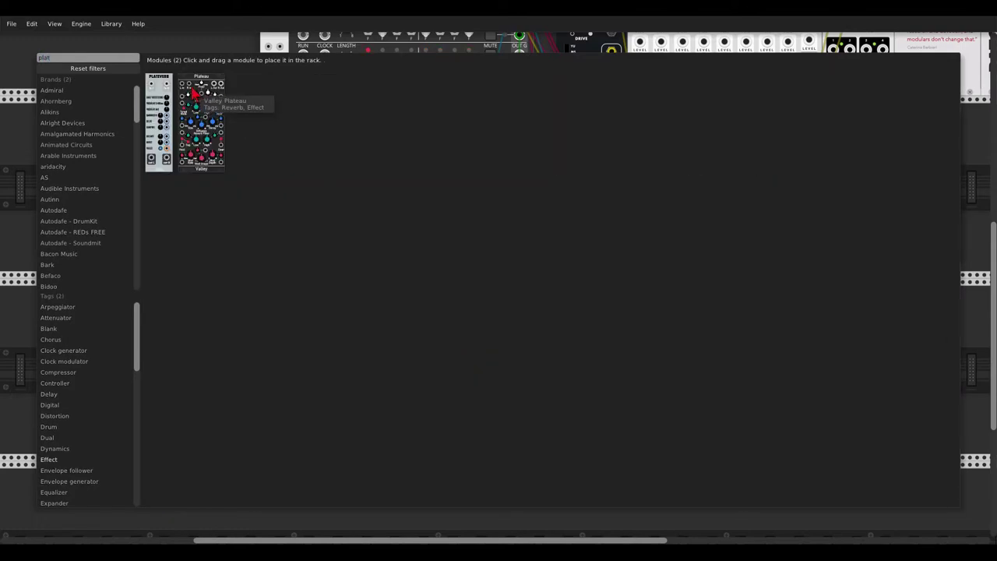
{"action": "left_click_drag", "start_coordinate": [200, 105], "coordinate": [436, 378]}
- Patch the Macro Oscillator 2 OUT through the Chronoblob into Plateau's L and R inputs, with the clock feeding the delay's SYNC
{"action": "left_click_drag", "start_coordinate": [320, 436], "coordinate": [275, 103]}
{"action": "scroll", "coordinate": [331, 232], "scroll_direction": "down", "scroll_amount": 5}
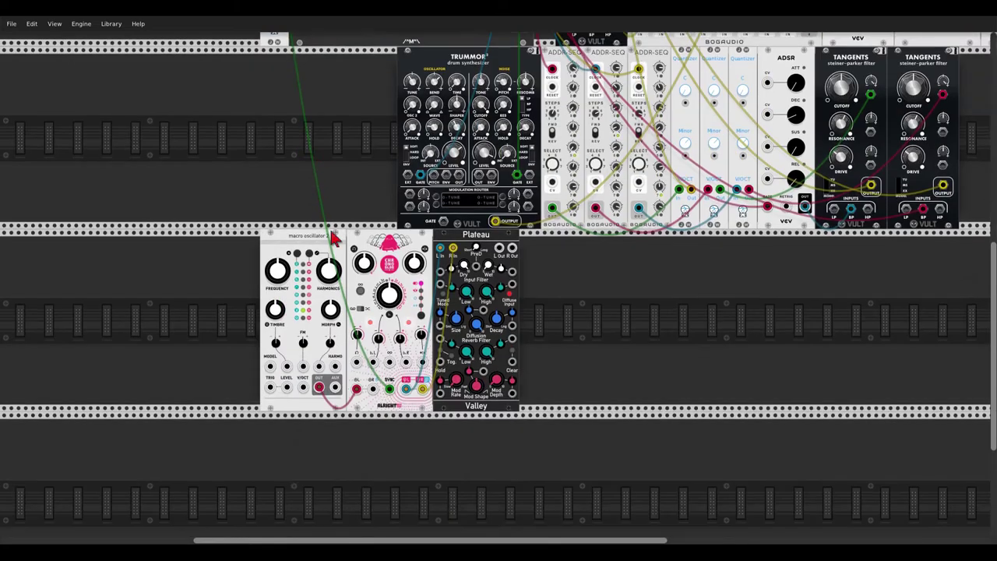
- Switch the Chronoblob to its second delay mode and adjust its delay time, dry/wet mix and feedback
{"action": "scroll", "coordinate": [351, 284], "scroll_direction": "up", "scroll_amount": 3}
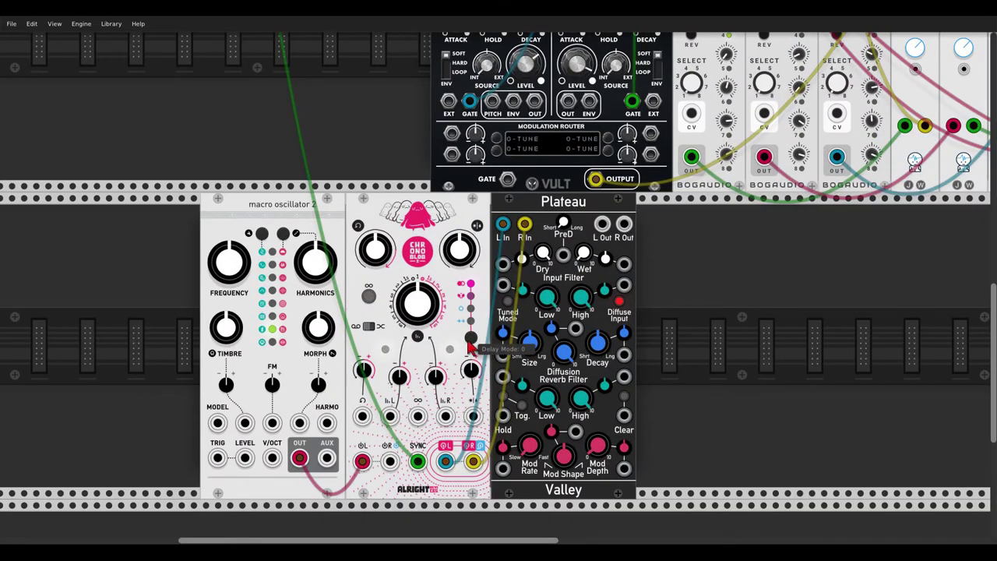
{"action": "left_click", "coordinate": [470, 341]}
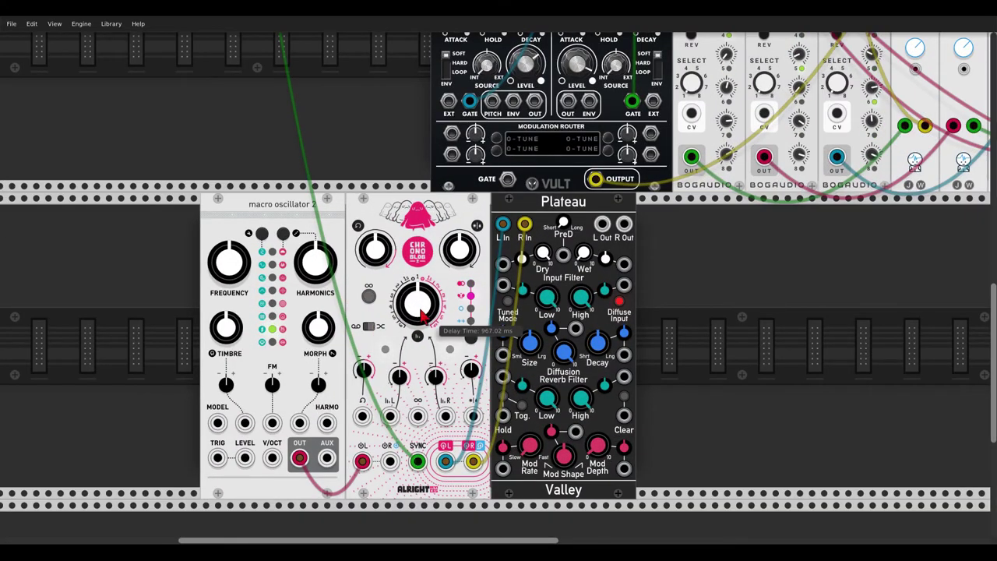
{"action": "left_click_drag", "start_coordinate": [421, 313], "coordinate": [421, 302]}
{"action": "left_click_drag", "start_coordinate": [458, 261], "coordinate": [458, 300]}
{"action": "mouse_move", "coordinate": [385, 251]}
{"action": "left_mouse_down"}
{"action": "mouse_move", "coordinate": [385, 261]}
{"action": "mouse_move", "coordinate": [382, 251]}
{"action": "left_mouse_up"}
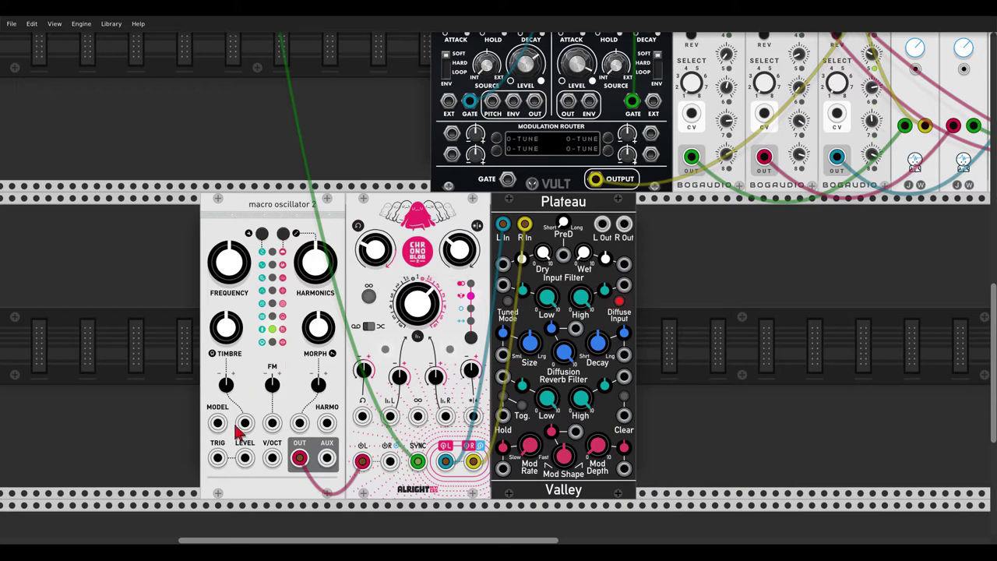
- Trigger the Macro Oscillator 2 from OUT G, shortening the G/H sequence length and assigning its step 1 to G
{"action": "left_click_drag", "start_coordinate": [217, 458], "coordinate": [636, 230]}
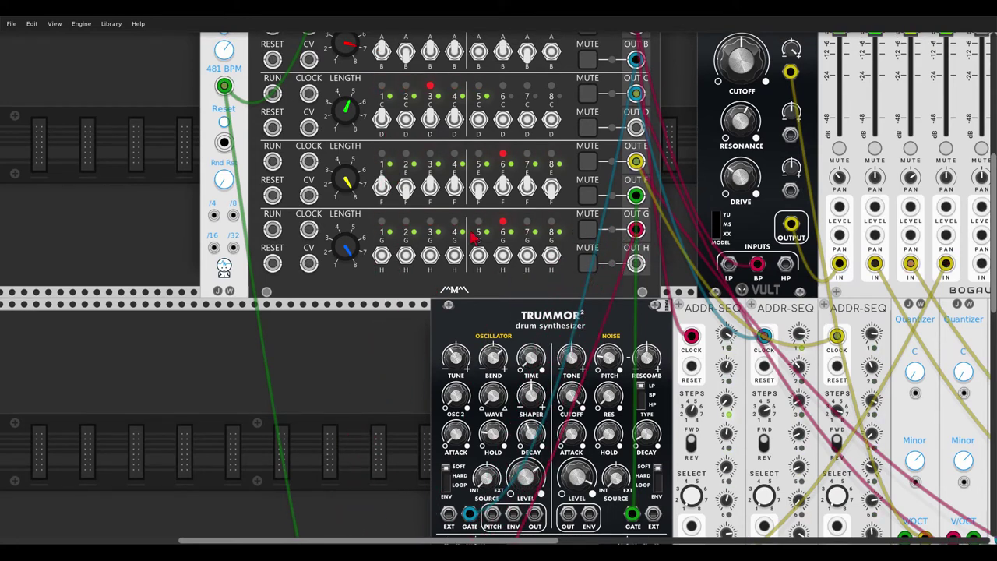
{"action": "left_click_drag", "start_coordinate": [345, 247], "coordinate": [345, 264]}
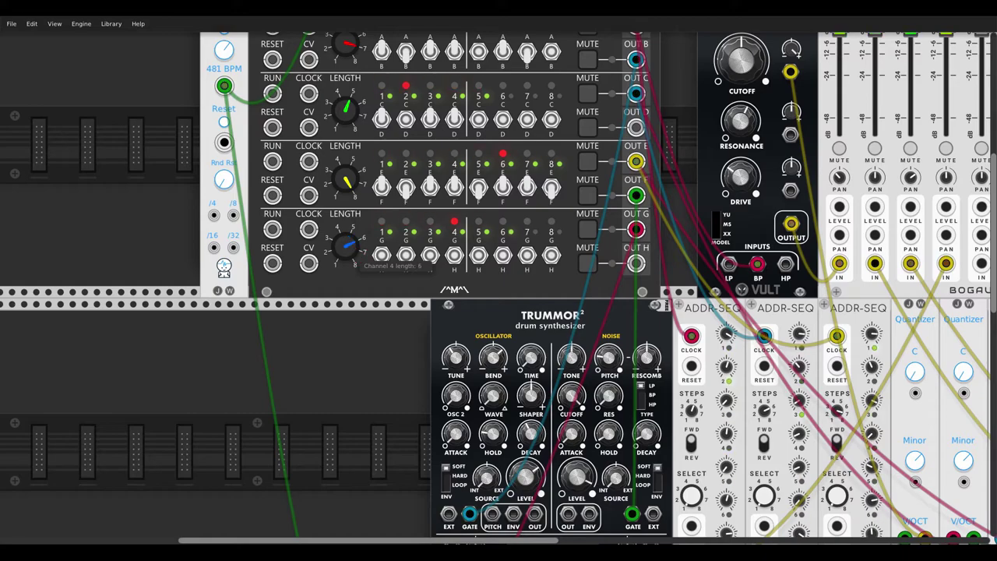
{"action": "left_click", "coordinate": [382, 257]}
- Patch Plateau's L and R outputs into the inputs of MIX8 channels 5 and 6
{"action": "scroll", "coordinate": [384, 263], "scroll_direction": "down", "scroll_amount": 4}
{"action": "scroll", "coordinate": [382, 280], "scroll_direction": "down", "scroll_amount": 6}
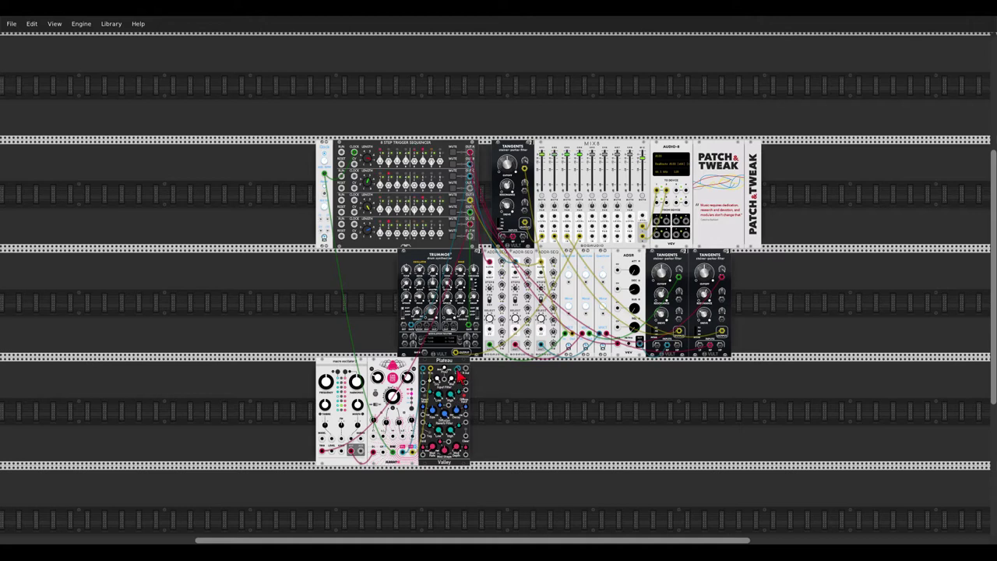
{"action": "left_click_drag", "start_coordinate": [458, 369], "coordinate": [592, 236]}
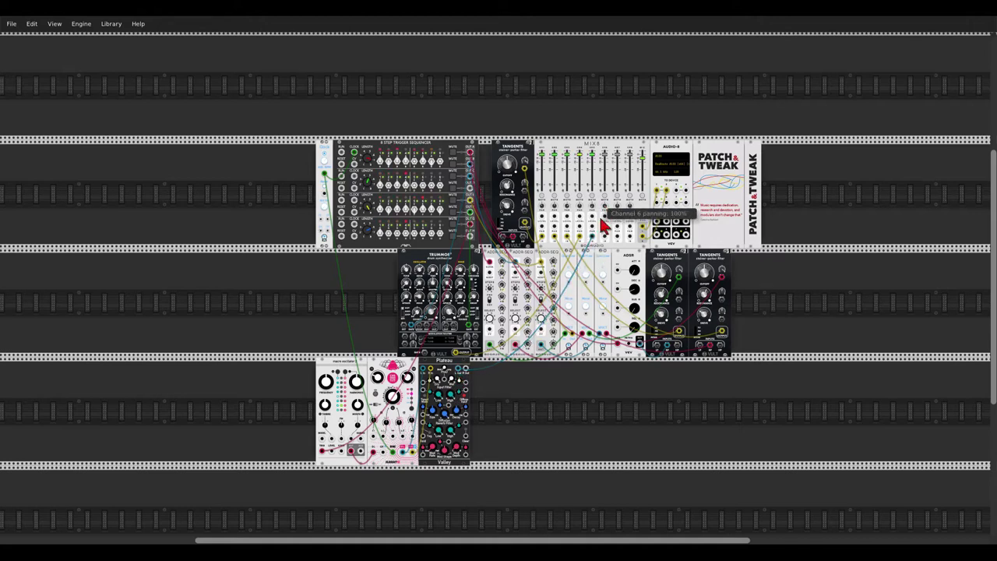
{"action": "left_click_drag", "start_coordinate": [606, 243], "coordinate": [468, 372]}
- Assign step 4 of the G/H sequence to G and shorten that sequence's length further
{"action": "scroll", "coordinate": [378, 244], "scroll_direction": "up", "scroll_amount": 5}
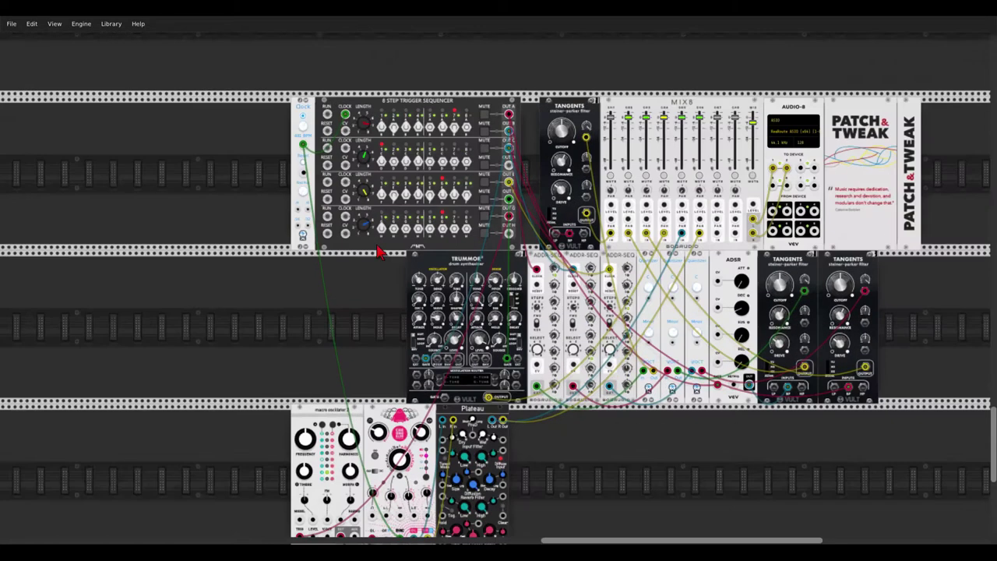
{"action": "left_click", "coordinate": [458, 214]}
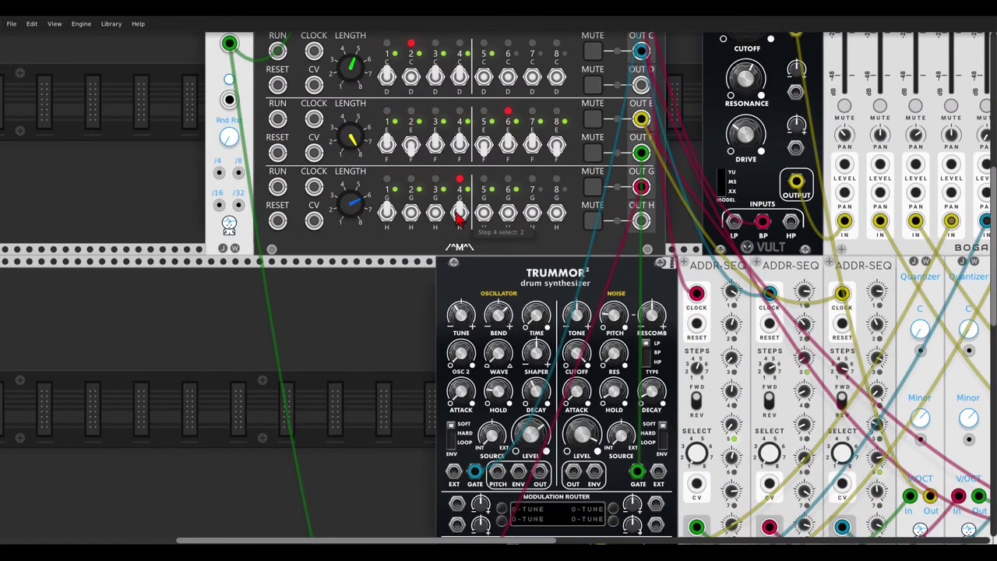
{"action": "scroll", "coordinate": [413, 278], "scroll_direction": "down", "scroll_amount": 8}
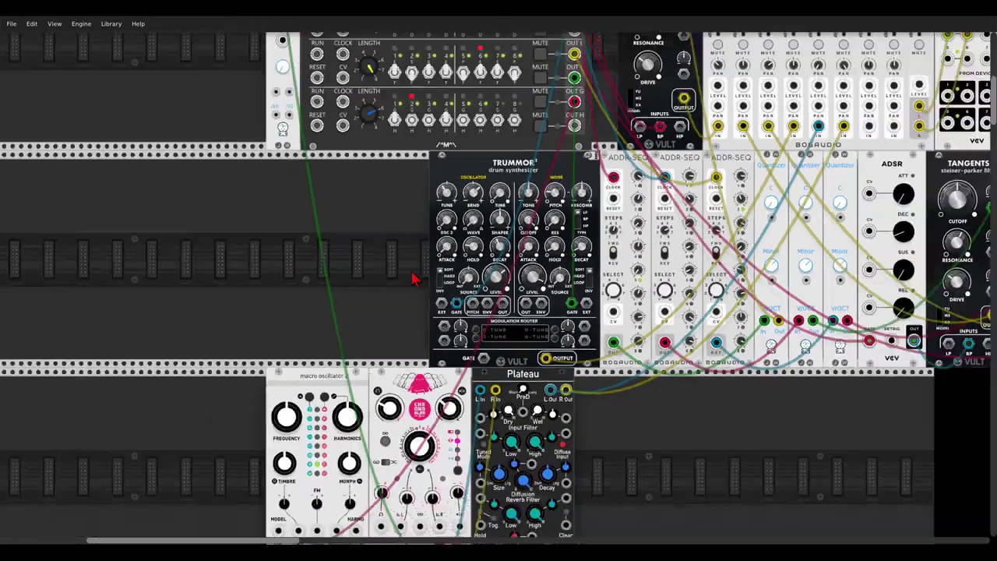
{"action": "scroll", "coordinate": [499, 374], "scroll_direction": "up", "scroll_amount": 5}
{"action": "scroll", "coordinate": [457, 384], "scroll_direction": "up", "scroll_amount": 3}
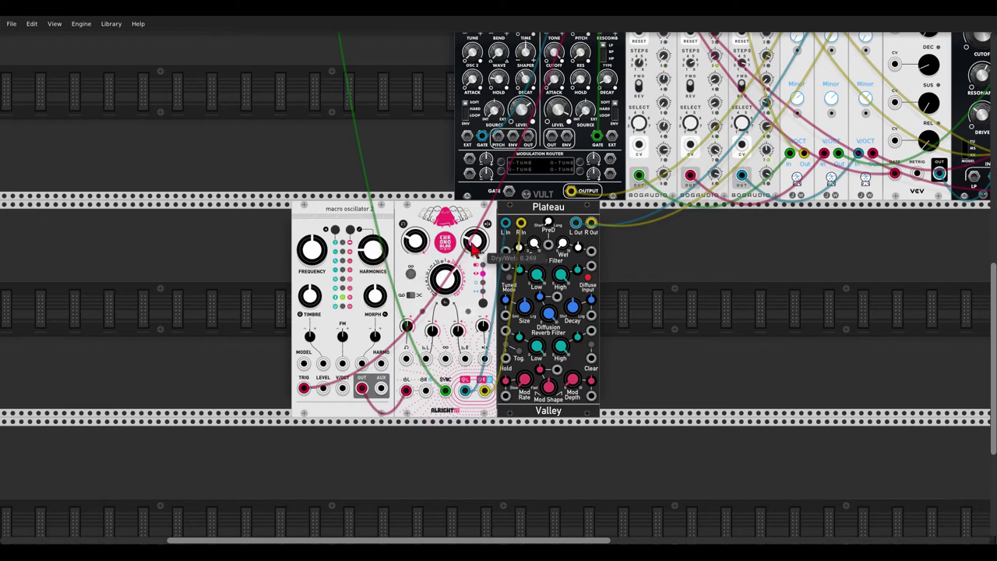
{"action": "scroll", "coordinate": [473, 248], "scroll_direction": "up", "scroll_amount": 6}
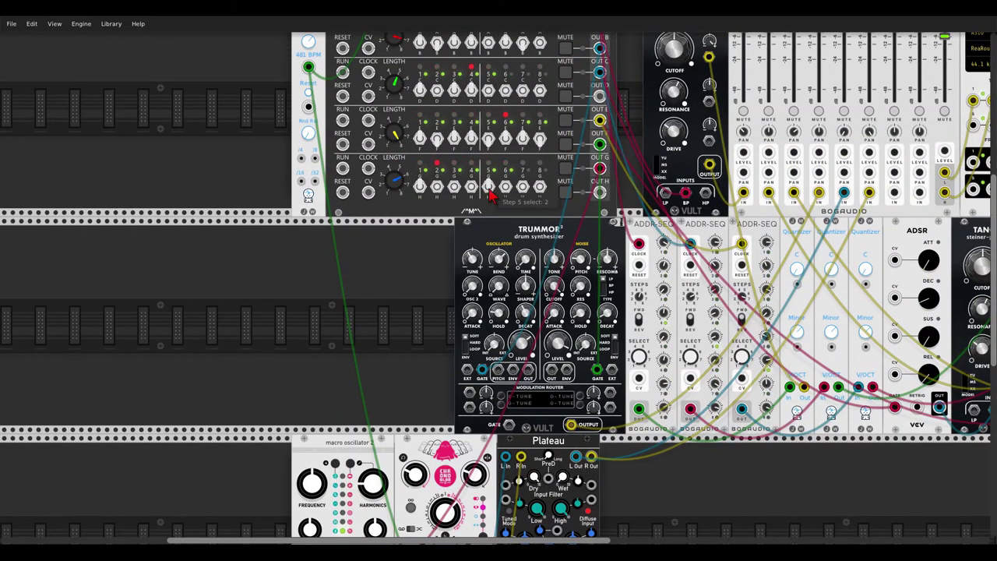
{"action": "scroll", "coordinate": [430, 217], "scroll_direction": "down", "scroll_amount": 5}
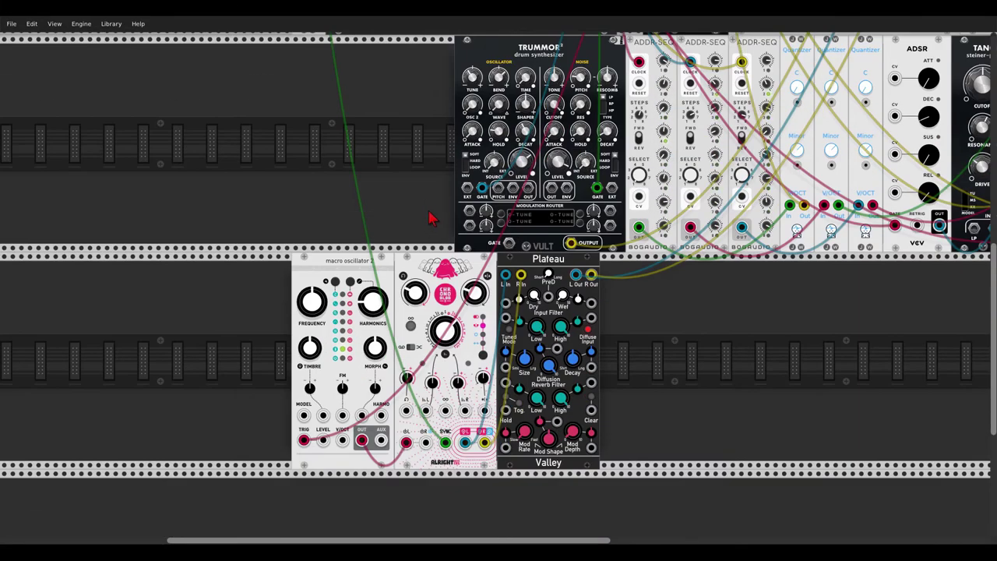
{"action": "scroll", "coordinate": [363, 148], "scroll_direction": "up", "scroll_amount": 4}
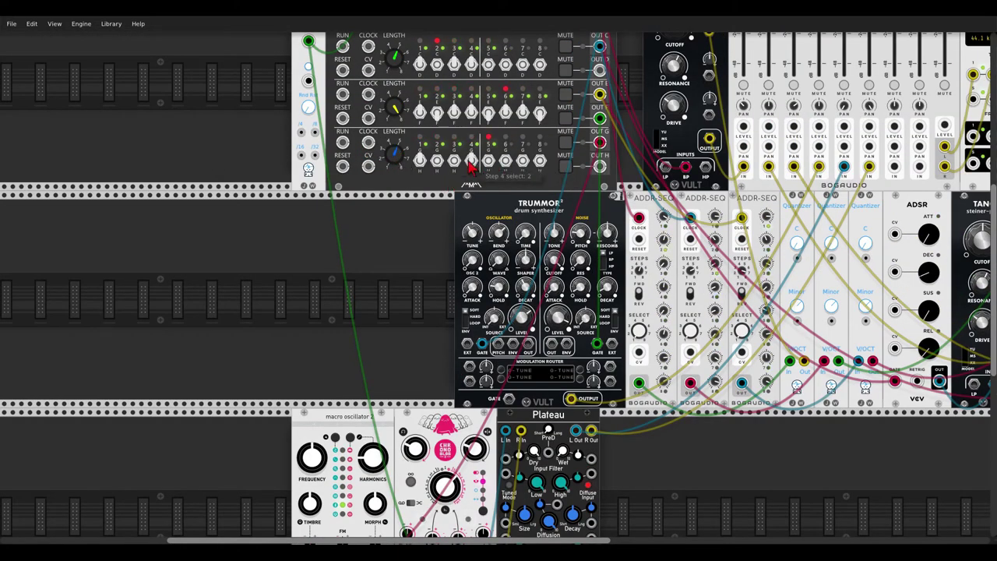
- Adjust the Macro Oscillator 2's LPG decay in the LPG response/decay edit mode, leave that mode, and set HARMONICS to 0.2105
{"action": "scroll", "coordinate": [399, 216], "scroll_direction": "down", "scroll_amount": 5}
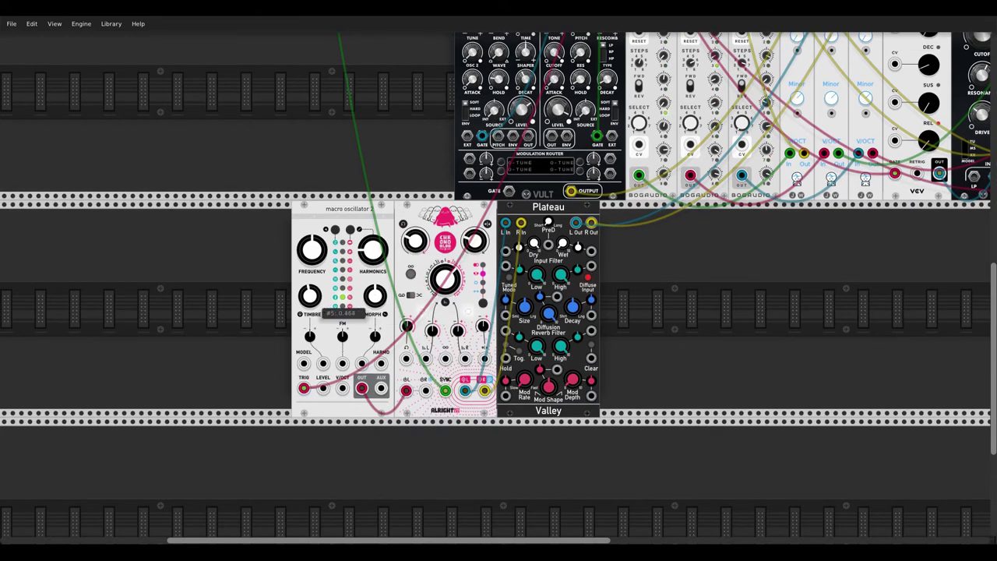
{"action": "right_click", "coordinate": [363, 223]}
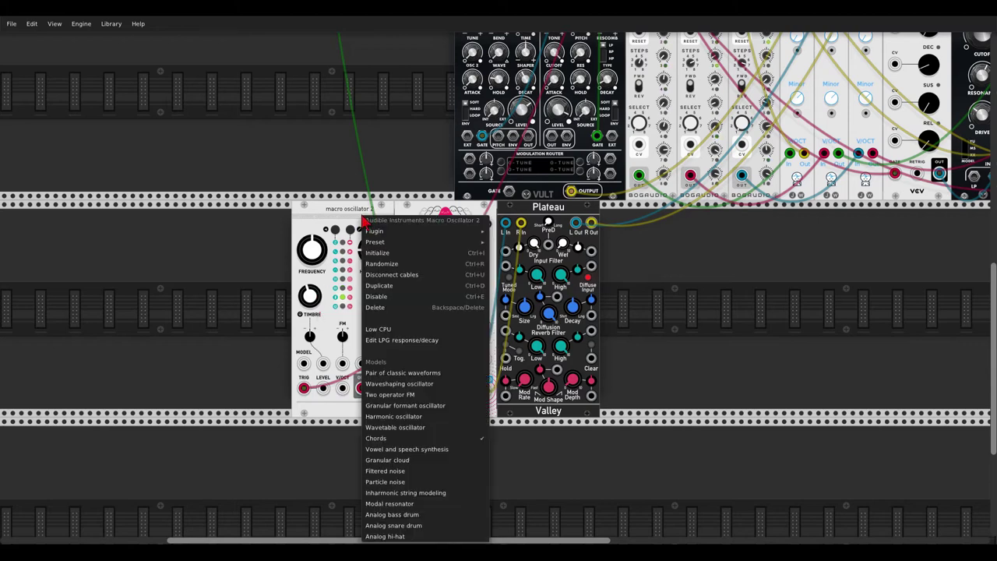
{"action": "left_click", "coordinate": [376, 341]}
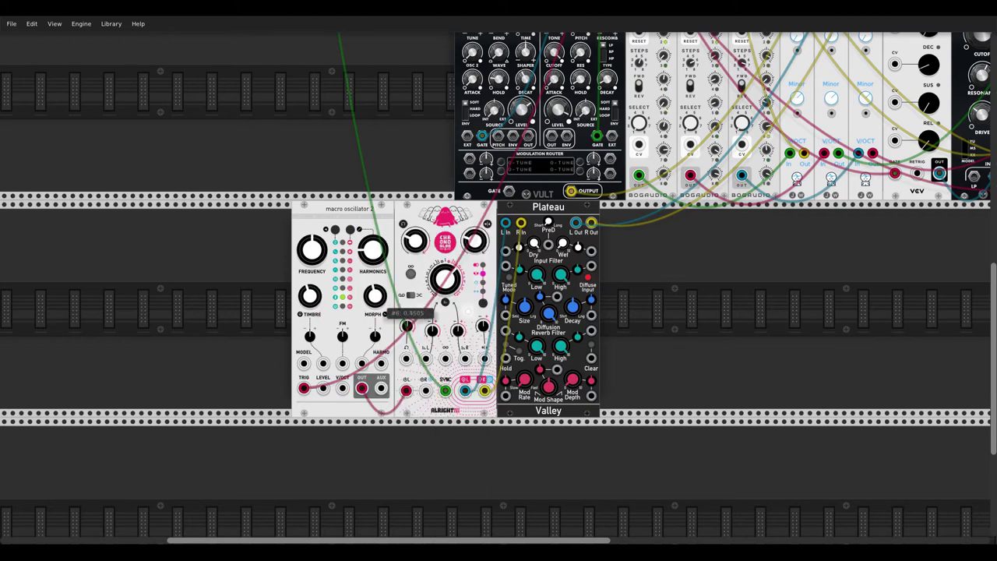
{"action": "right_click", "coordinate": [363, 216]}
{"action": "left_click", "coordinate": [382, 330]}
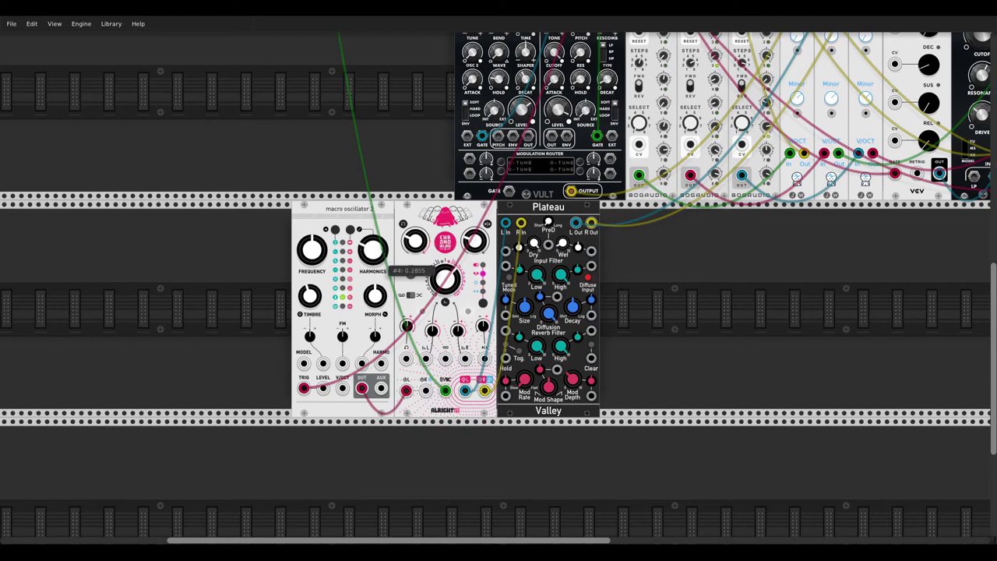
{"action": "left_click_drag", "start_coordinate": [372, 247], "coordinate": [416, 250]}
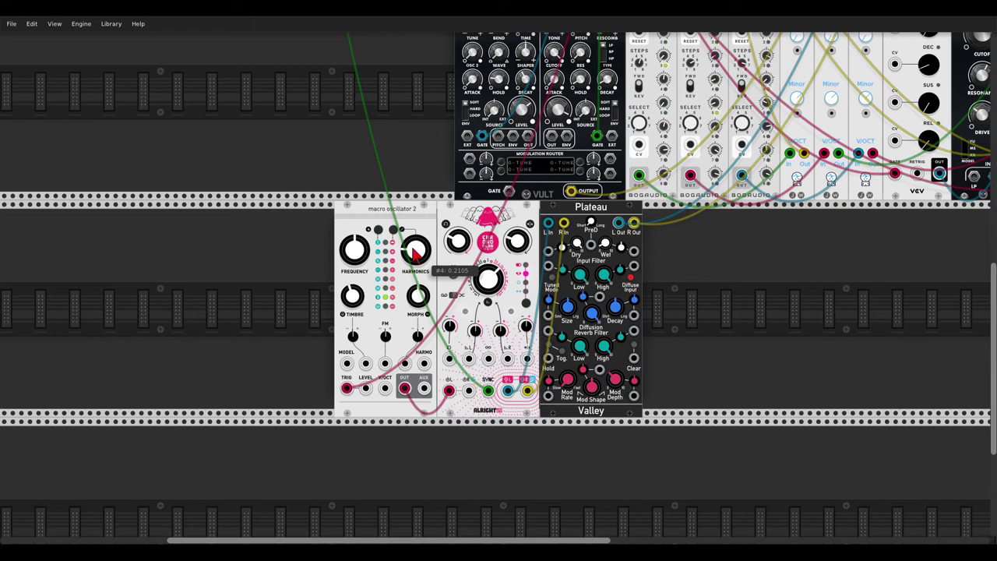
- Insert a Bogaudio ADDR-SEQ directly before the Macro Oscillator 2 and patch its OUT into the HARMO input
{"action": "right_click", "coordinate": [278, 287]}
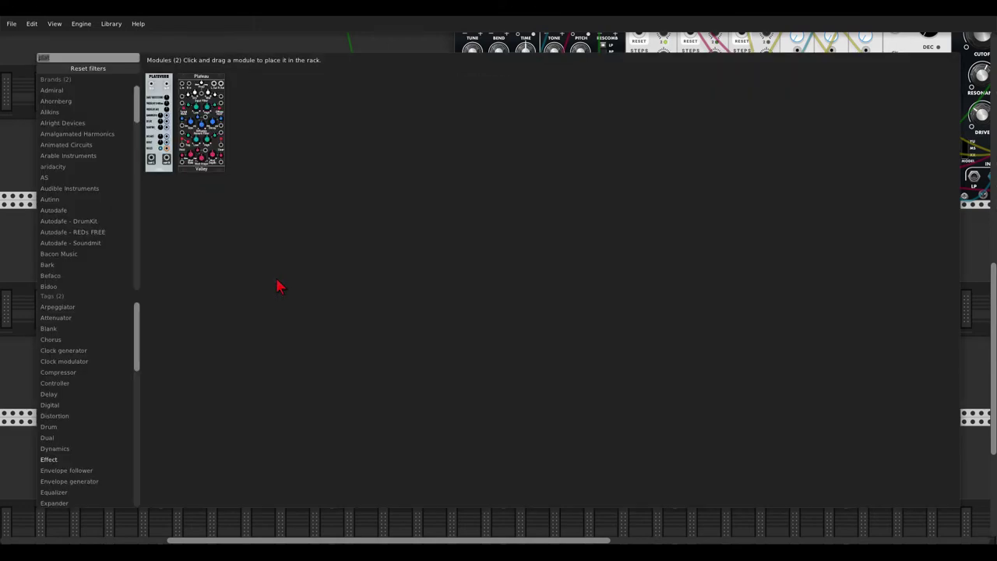
{"action": "type", "text": "addr"}
{"action": "left_click_drag", "start_coordinate": [161, 82], "coordinate": [290, 261]}
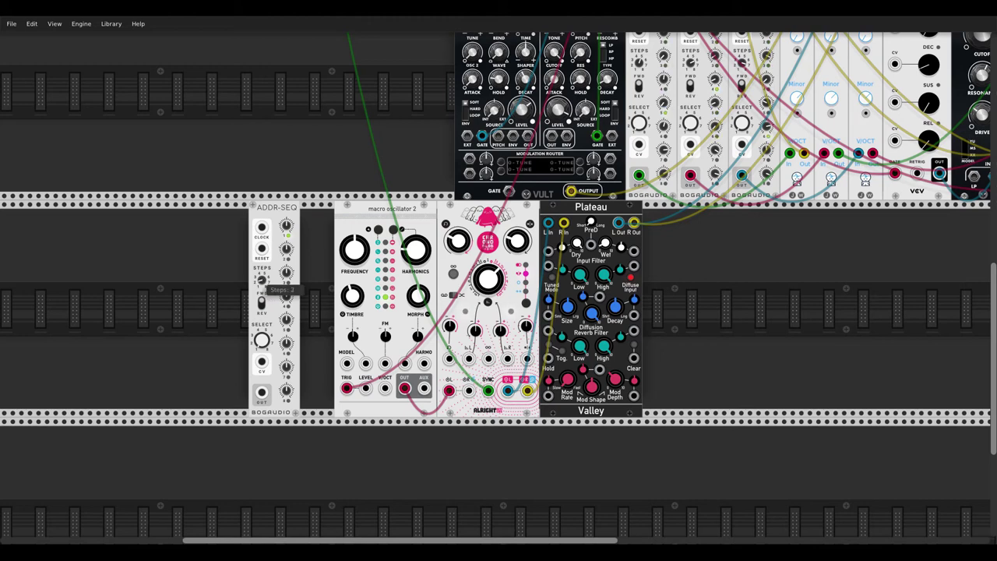
{"action": "left_click_drag", "start_coordinate": [262, 392], "coordinate": [425, 365]}
{"action": "left_click_drag", "start_coordinate": [293, 218], "coordinate": [327, 220]}
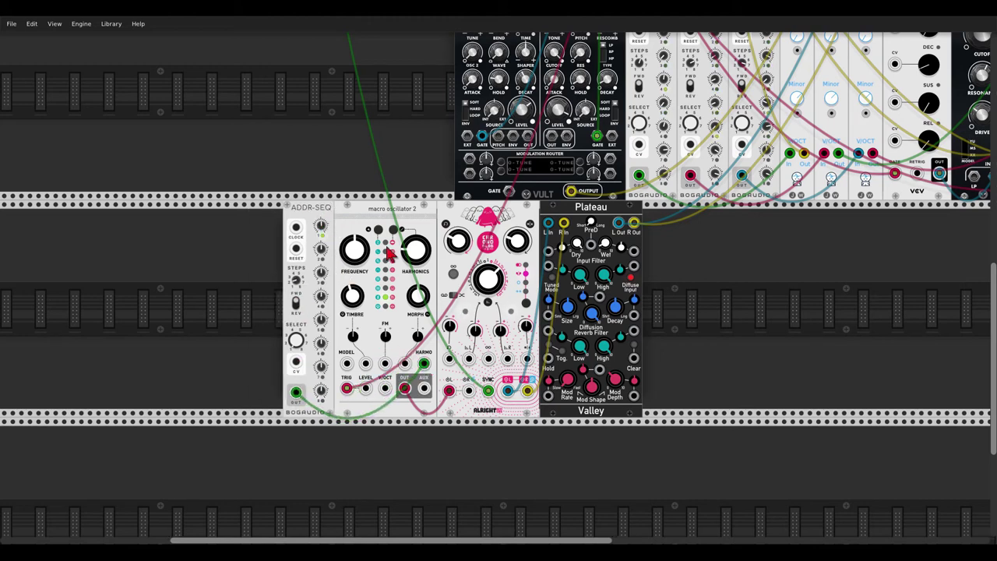
- Set step 2 of the new ADDR-SEQ to 0.50545 V and its select step to 1
{"action": "mouse_move", "coordinate": [405, 251]}
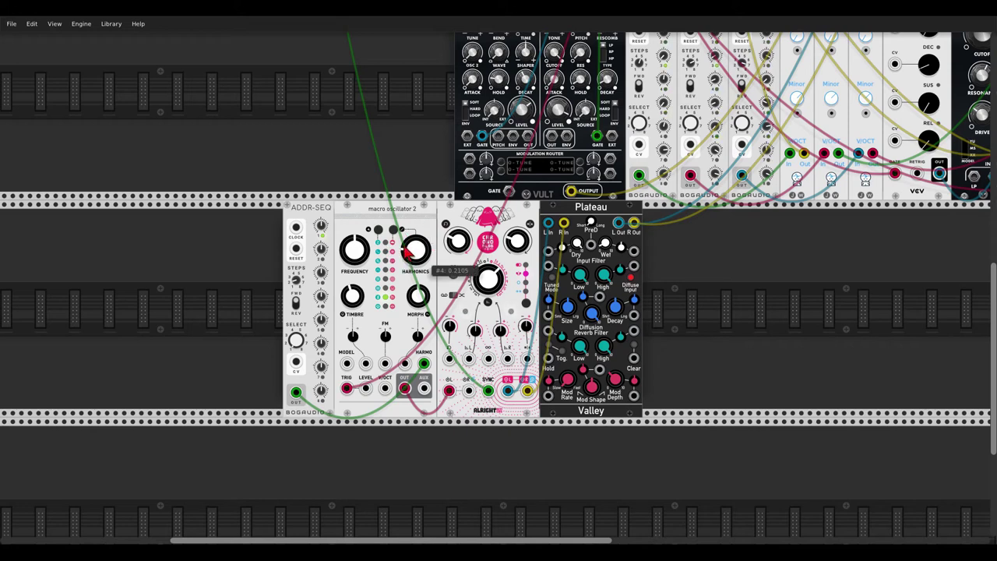
{"action": "mouse_move", "coordinate": [296, 283]}
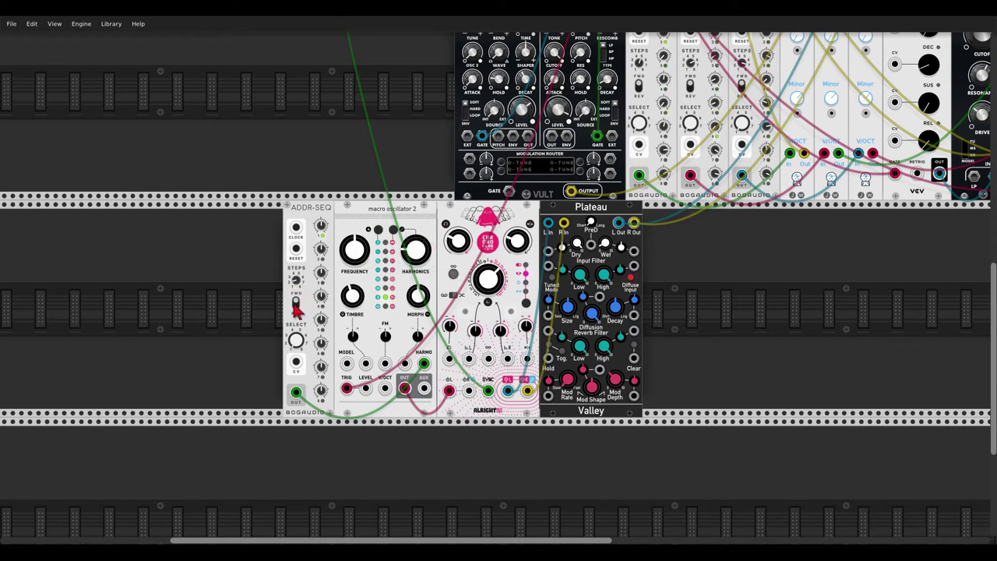
{"action": "mouse_move", "coordinate": [320, 250]}
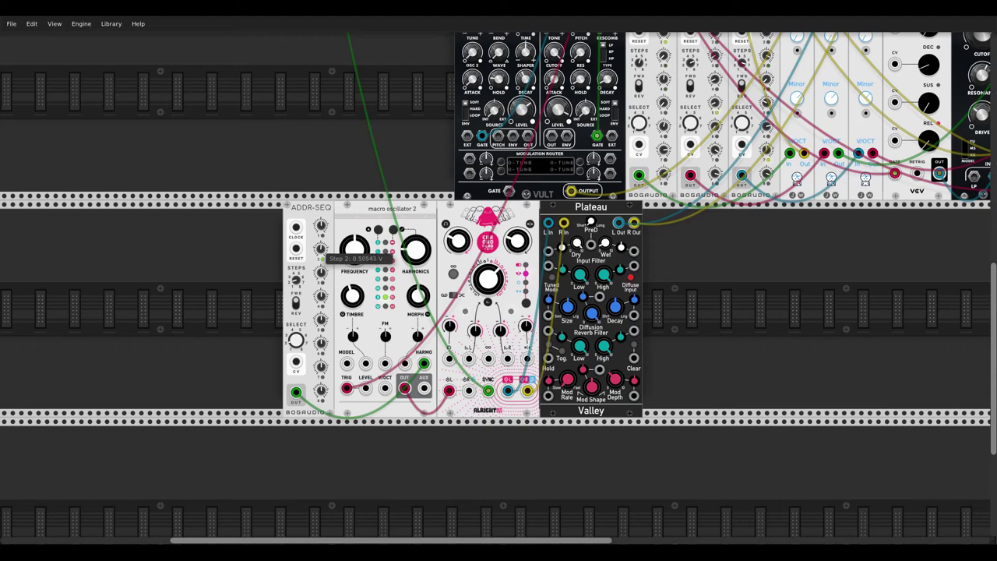
{"action": "mouse_move", "coordinate": [298, 345]}
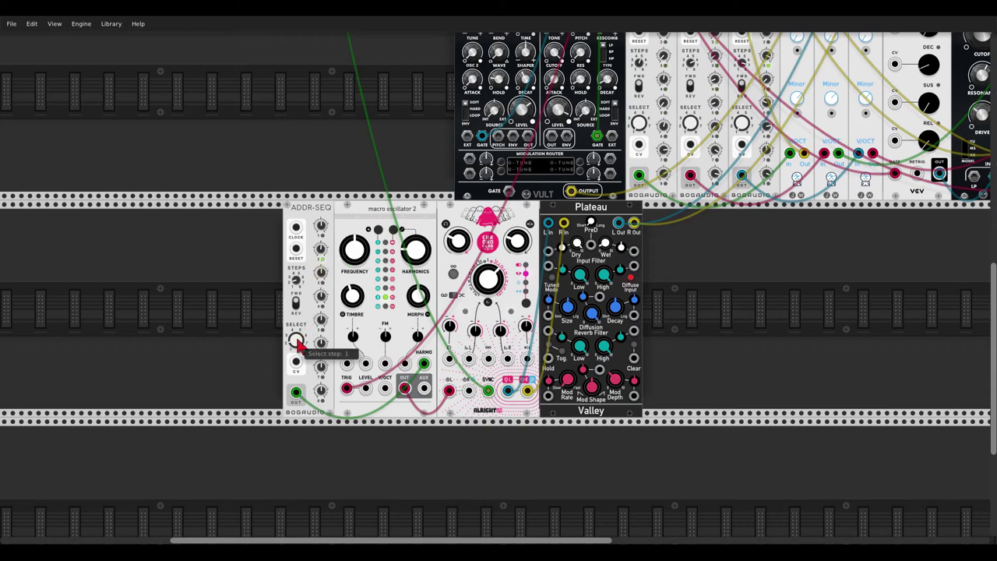
- Patch the Clock module's lower-right division output into the CLOCK input of the ADDR-SEQ beside the Macro Oscillator 2
{"action": "scroll", "coordinate": [302, 257], "scroll_direction": "down", "scroll_amount": 5}
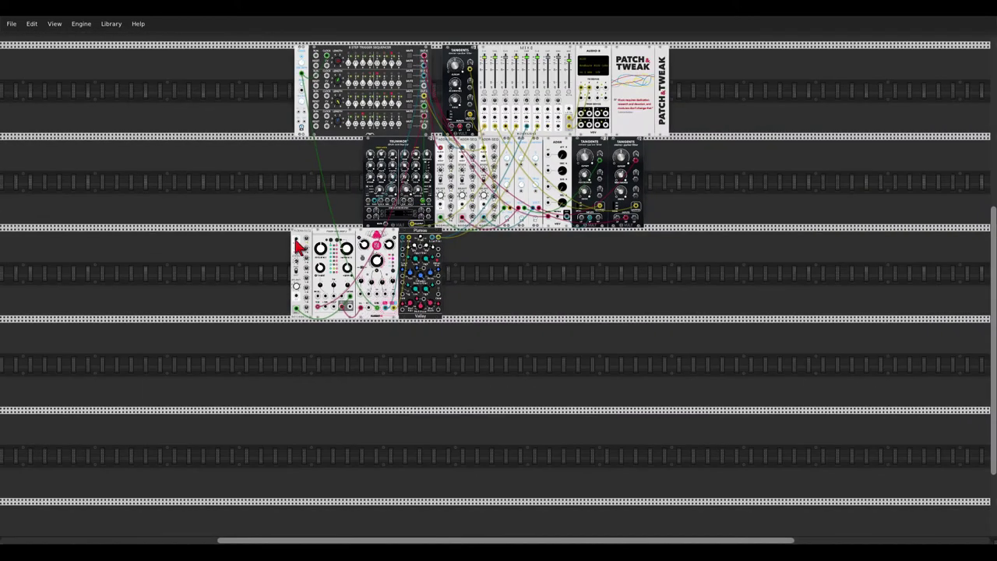
{"action": "left_click_drag", "start_coordinate": [301, 245], "coordinate": [302, 260]}
{"action": "scroll", "coordinate": [301, 241], "scroll_direction": "up", "scroll_amount": 3}
{"action": "scroll", "coordinate": [301, 260], "scroll_direction": "up", "scroll_amount": 5}
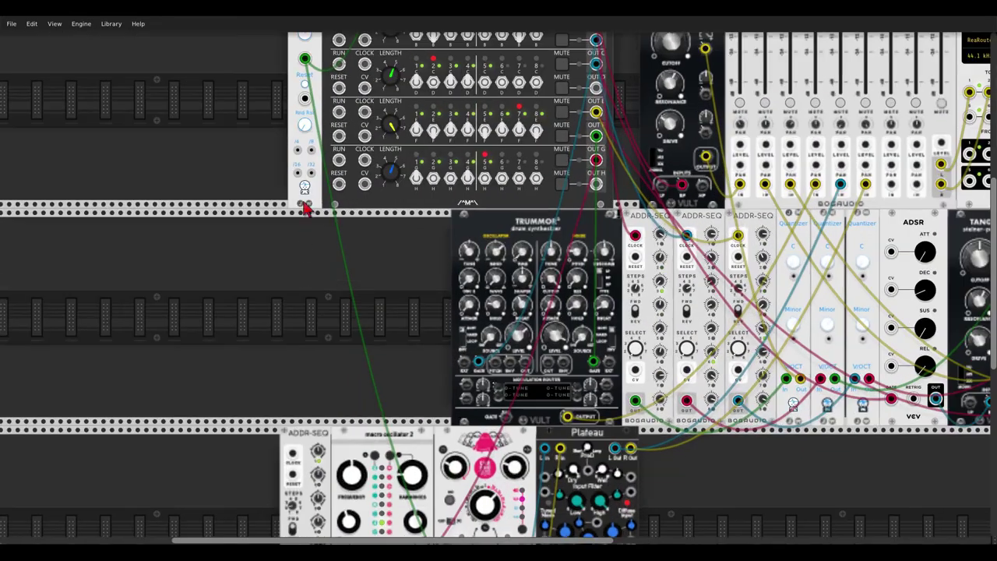
{"action": "left_click_drag", "start_coordinate": [292, 453], "coordinate": [311, 173]}
{"action": "scroll", "coordinate": [377, 282], "scroll_direction": "down", "scroll_amount": 2}
{"action": "scroll", "coordinate": [379, 288], "scroll_direction": "down", "scroll_amount": 3}
{"action": "left_click_drag", "start_coordinate": [396, 294], "coordinate": [264, 294]}
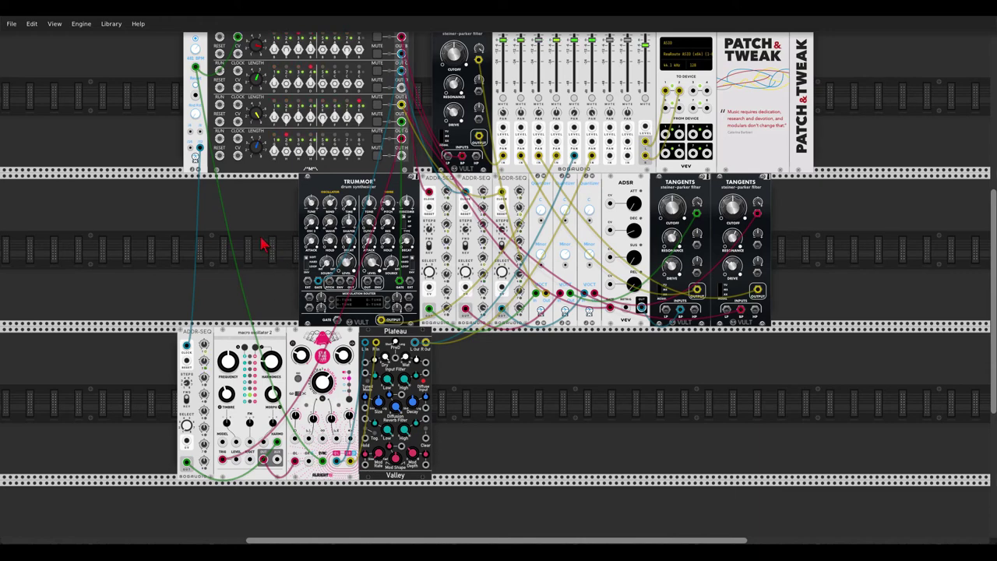
- Replace the sequencer cable at the Trummor² oscillator's GATE input with one from the Clock module's upper-left division output
{"action": "scroll", "coordinate": [261, 243], "scroll_direction": "up", "scroll_amount": 5}
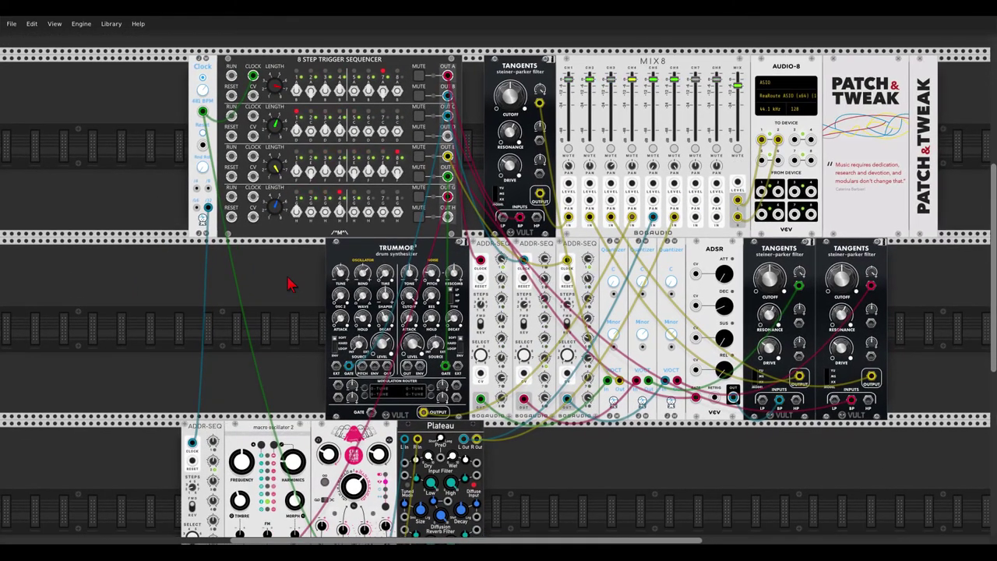
{"action": "scroll", "coordinate": [289, 278], "scroll_direction": "up", "scroll_amount": 1}
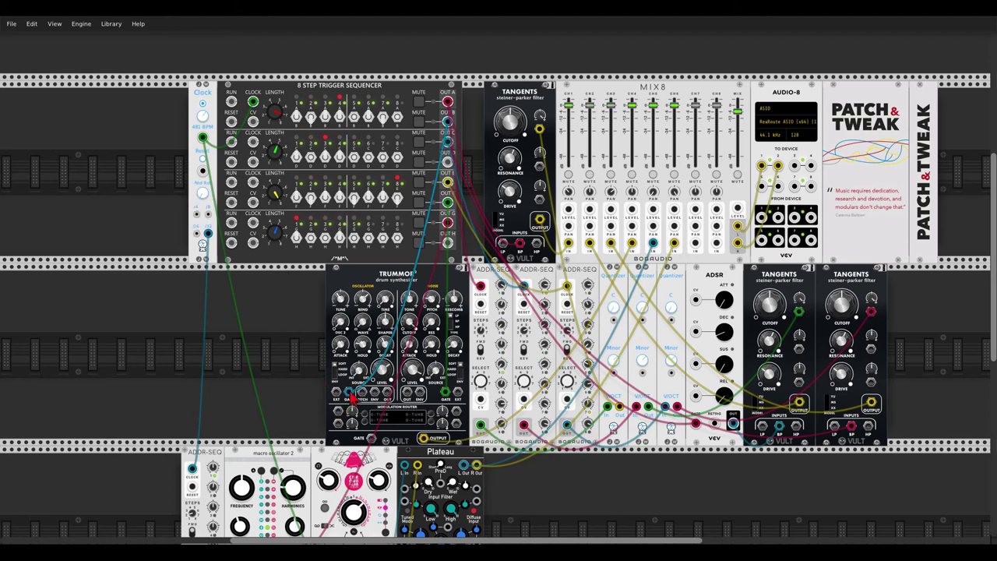
{"action": "left_click_drag", "start_coordinate": [348, 392], "coordinate": [198, 217]}
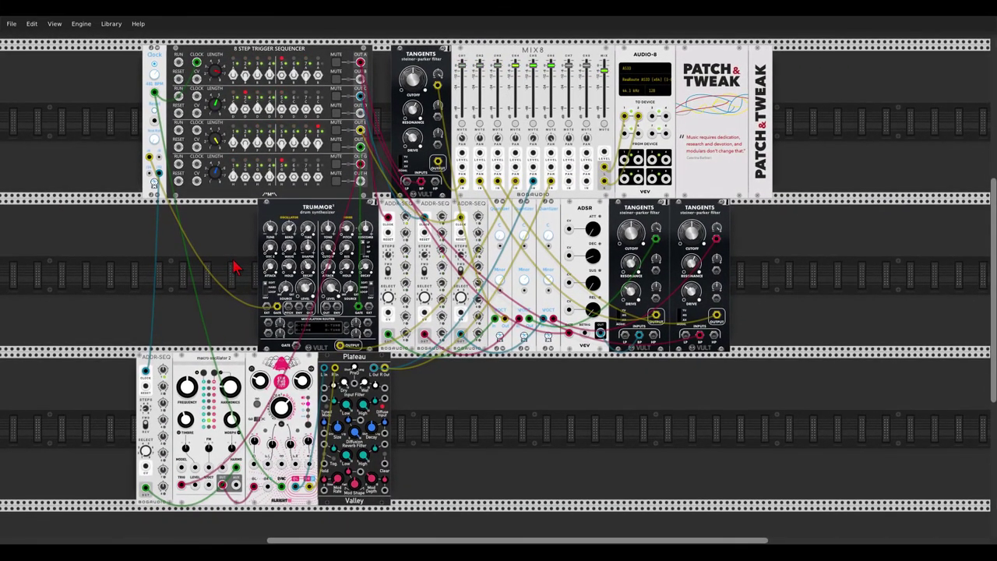
- Insert the Vult Basal smooth oscillator and the Slap hitting envelope side by side in the row beyond Plateau
{"action": "right_click", "coordinate": [506, 417]}
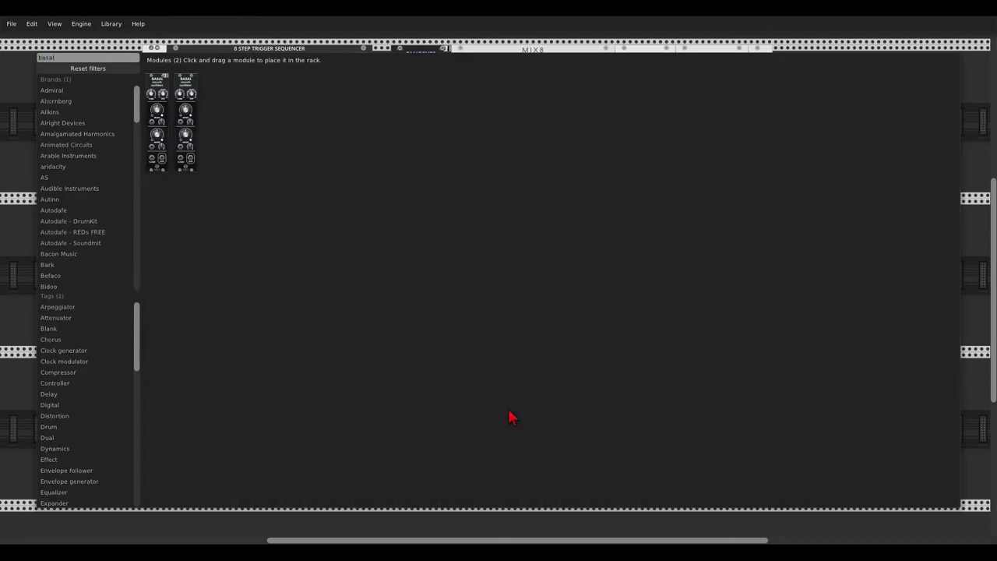
{"action": "left_click_drag", "start_coordinate": [162, 87], "coordinate": [477, 369]}
{"action": "right_click", "coordinate": [515, 387]}
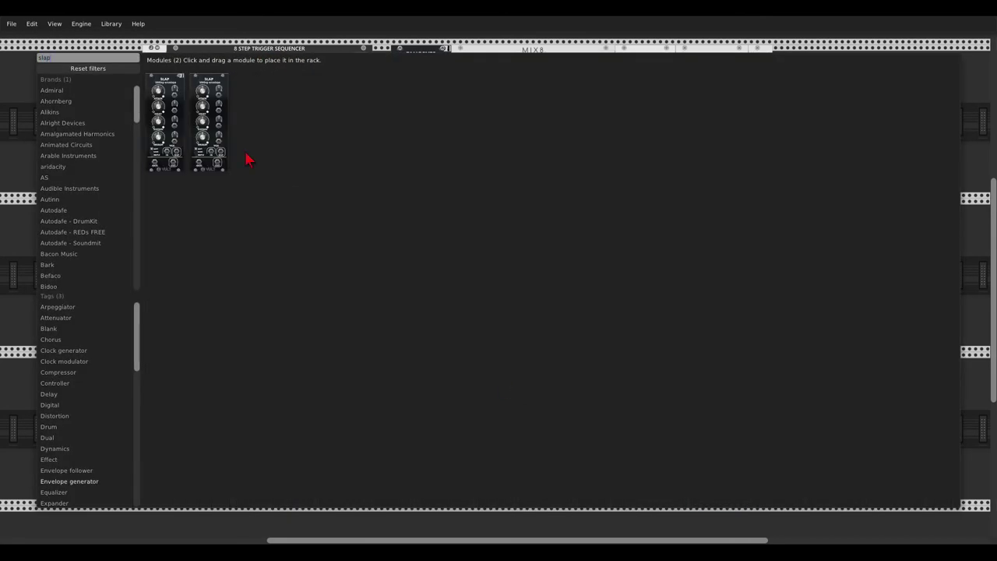
{"action": "left_click_drag", "start_coordinate": [162, 85], "coordinate": [598, 341]}
{"action": "scroll", "coordinate": [558, 422], "scroll_direction": "down", "scroll_amount": 1}
{"action": "scroll", "coordinate": [558, 423], "scroll_direction": "up", "scroll_amount": 3}
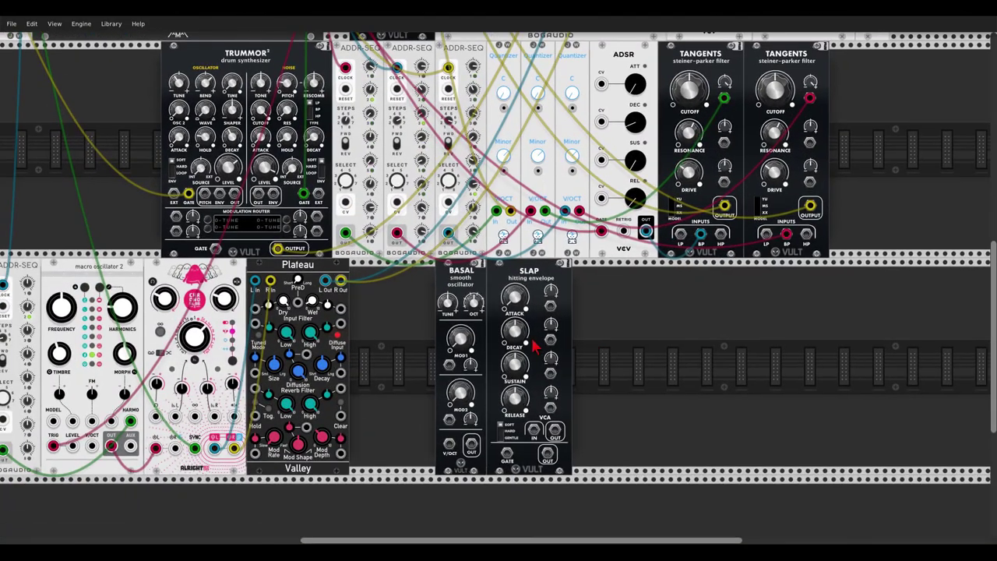
- Patch Basal's OUT into Slap's VCA IN and Slap's VCA OUT into the MIX8 channel 7 input
{"action": "mouse_move", "coordinate": [477, 306]}
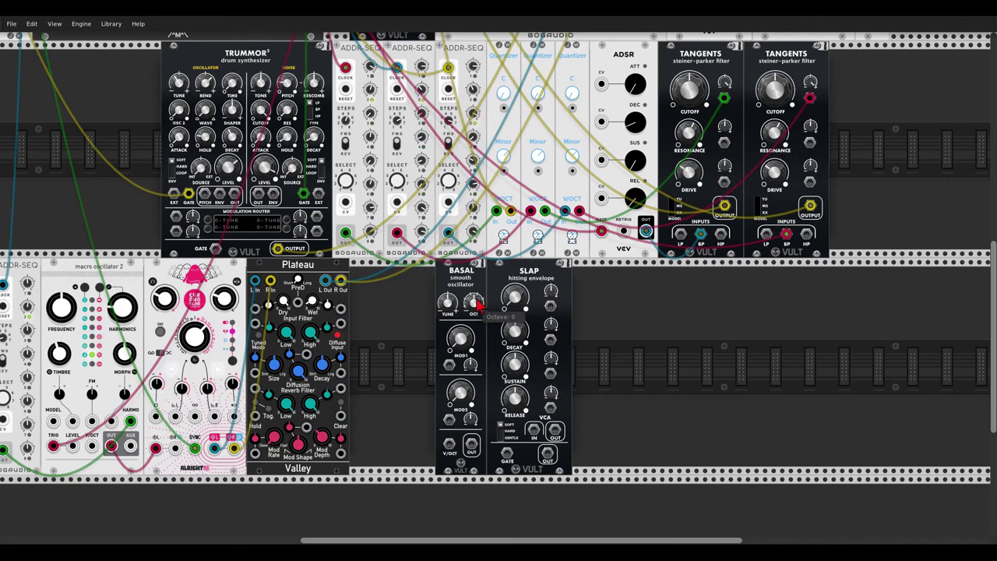
{"action": "left_click_drag", "start_coordinate": [471, 446], "coordinate": [535, 434]}
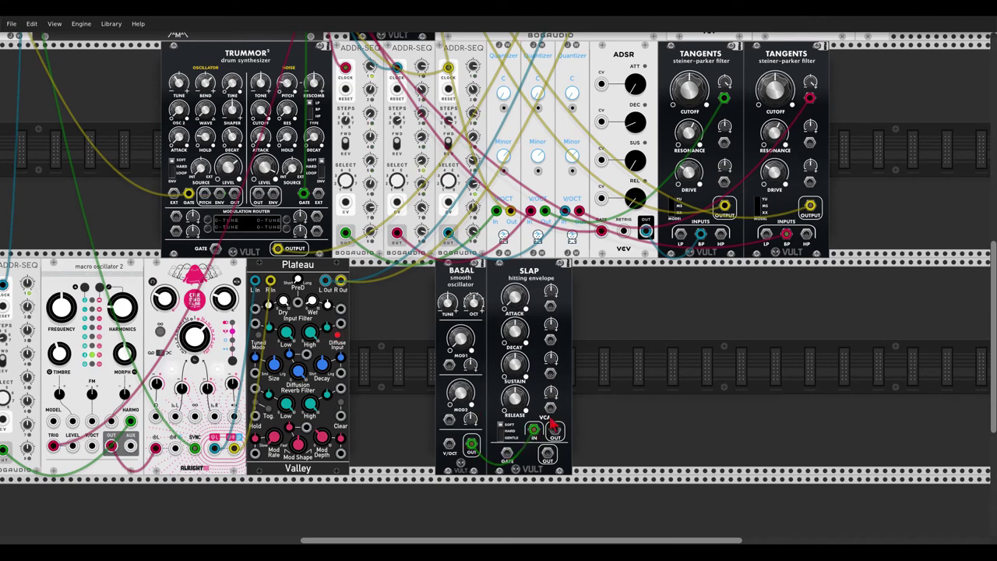
{"action": "scroll", "coordinate": [550, 423], "scroll_direction": "down", "scroll_amount": 2}
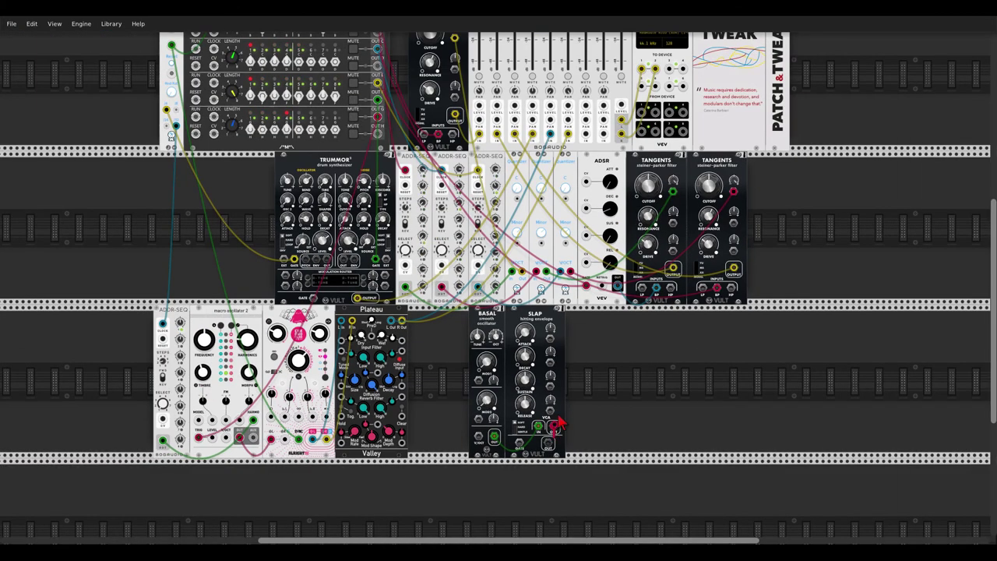
{"action": "left_click_drag", "start_coordinate": [555, 425], "coordinate": [586, 135]}
- Patch Slap's GATE input to OUT H of the 8 Step Trigger Sequencer
{"action": "scroll", "coordinate": [514, 412], "scroll_direction": "up", "scroll_amount": 1}
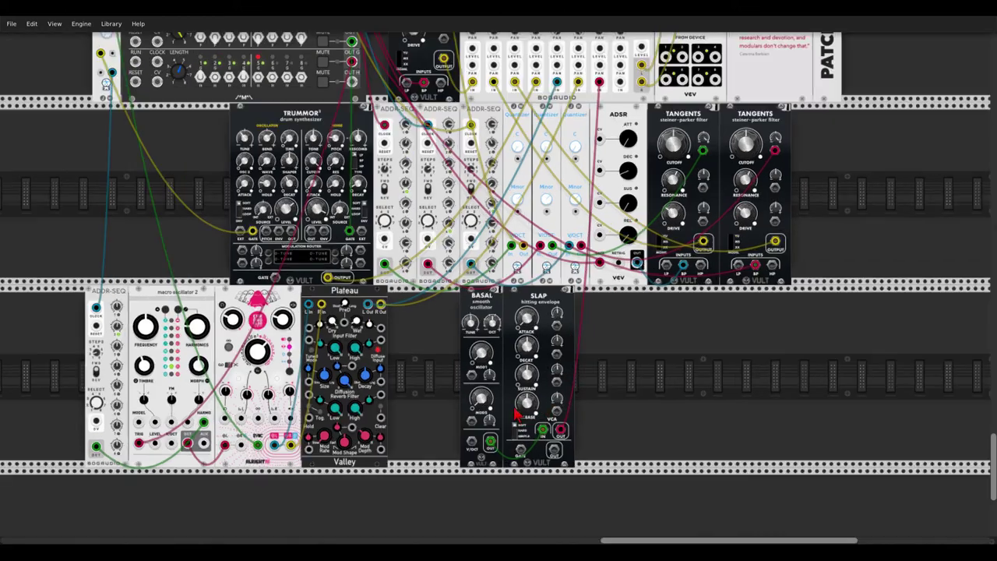
{"action": "scroll", "coordinate": [514, 416], "scroll_direction": "up", "scroll_amount": 1}
{"action": "scroll", "coordinate": [514, 415], "scroll_direction": "down", "scroll_amount": 2}
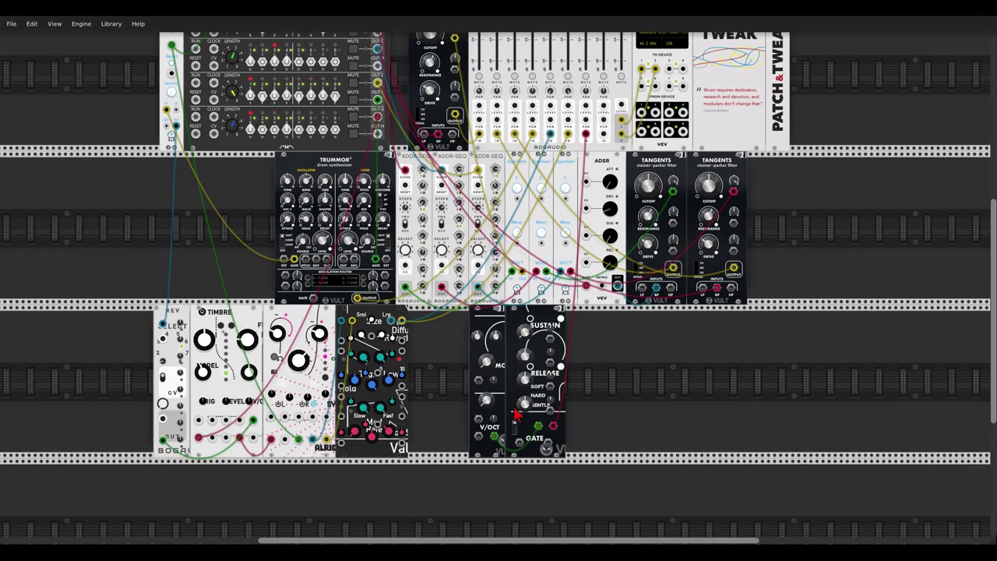
{"action": "scroll", "coordinate": [514, 417], "scroll_direction": "up", "scroll_amount": 1}
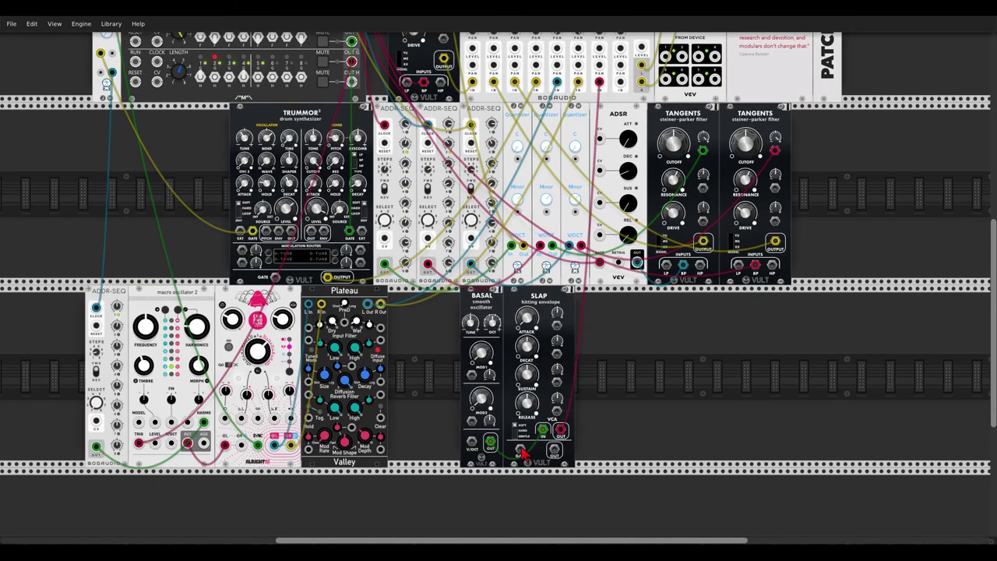
{"action": "scroll", "coordinate": [517, 445], "scroll_direction": "up", "scroll_amount": 2}
{"action": "left_click_drag", "start_coordinate": [518, 446], "coordinate": [351, 161]}
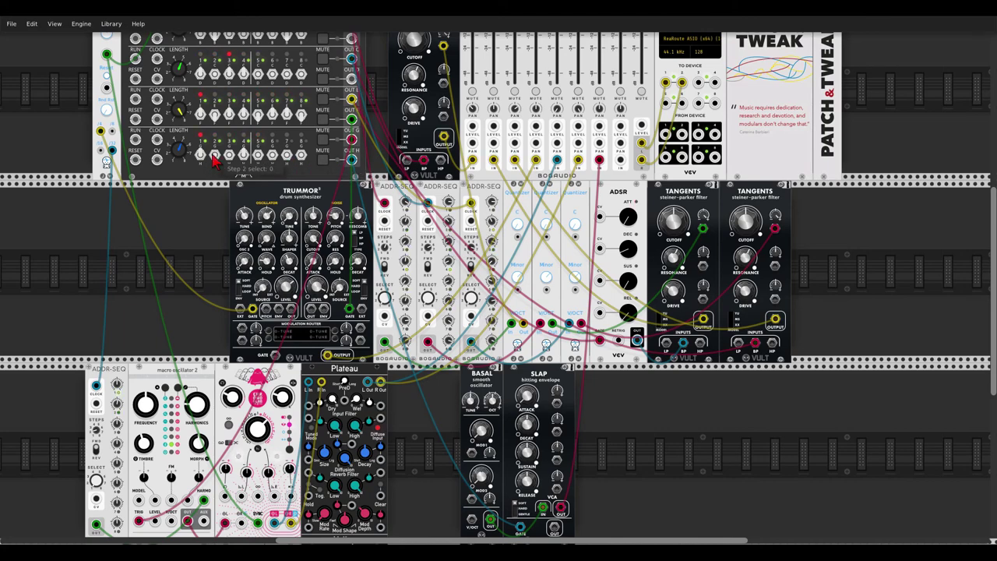
- Set the Basal oscillator's MOD1 to 0.285
{"action": "scroll", "coordinate": [487, 365], "scroll_direction": "up", "scroll_amount": 3}
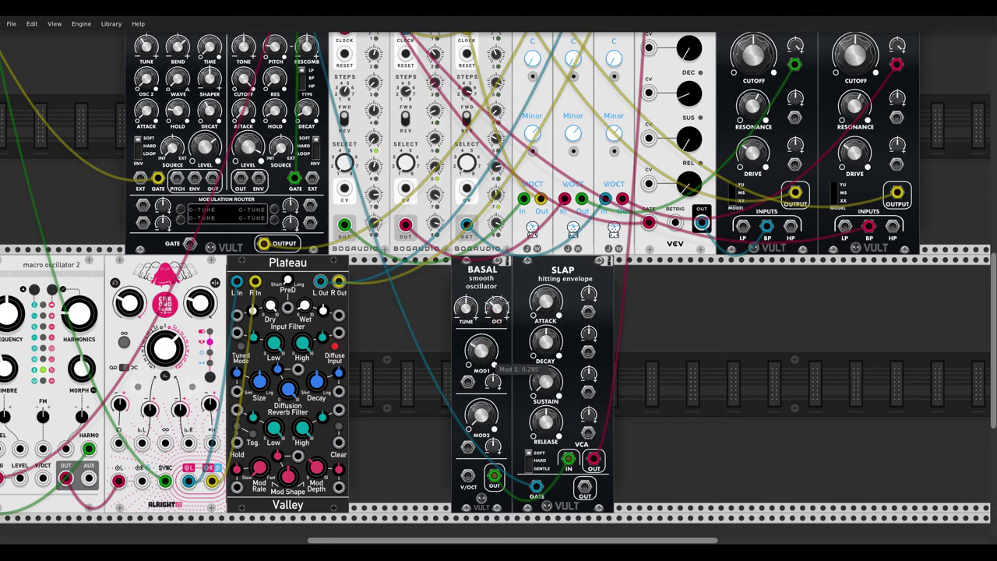
{"action": "scroll", "coordinate": [483, 350], "scroll_direction": "down", "scroll_amount": 3}
{"action": "scroll", "coordinate": [628, 378], "scroll_direction": "down", "scroll_amount": 2}
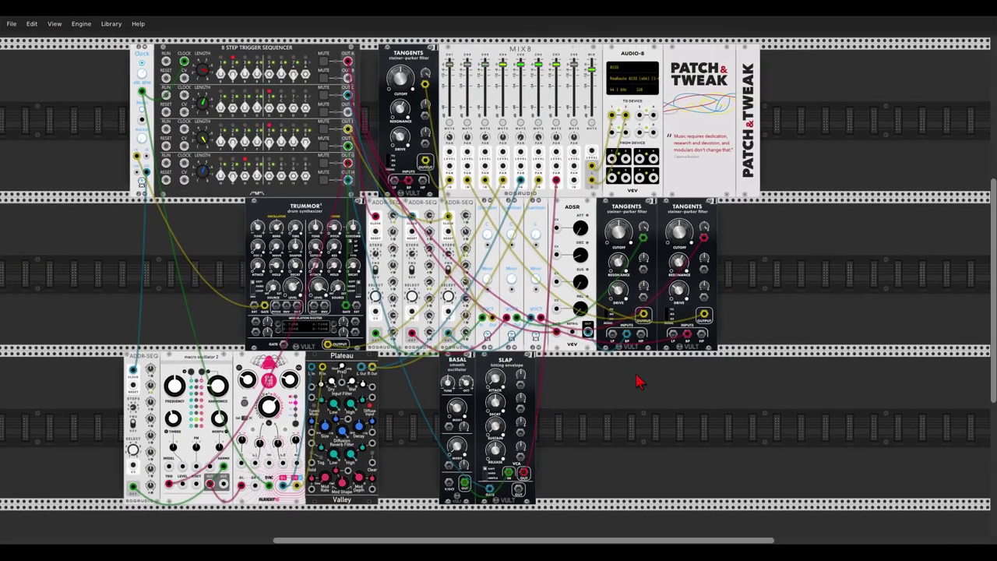
{"action": "left_click_drag", "start_coordinate": [637, 374], "coordinate": [641, 368]}
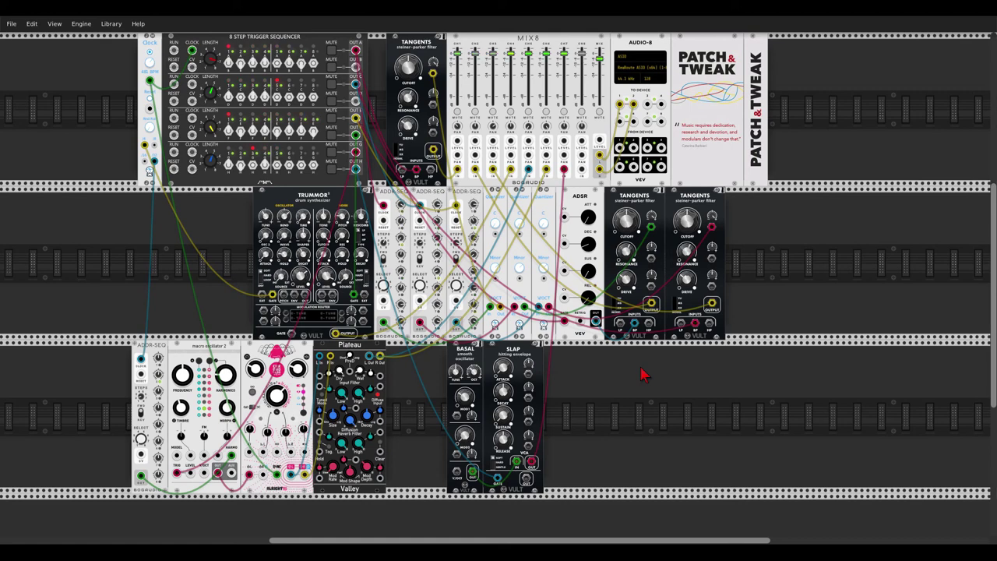